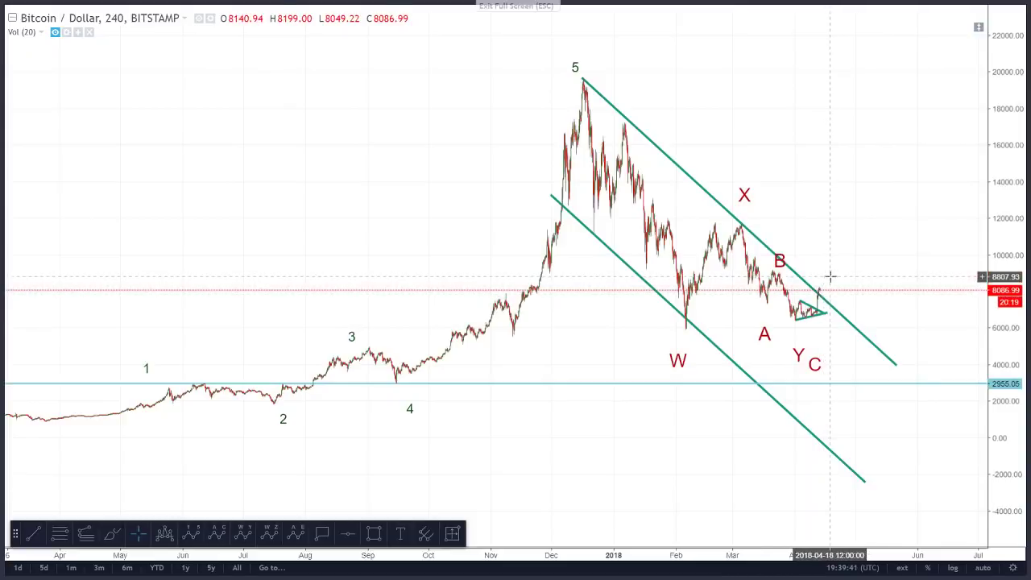
{"action": "left_click", "coordinate": [900, 387]}
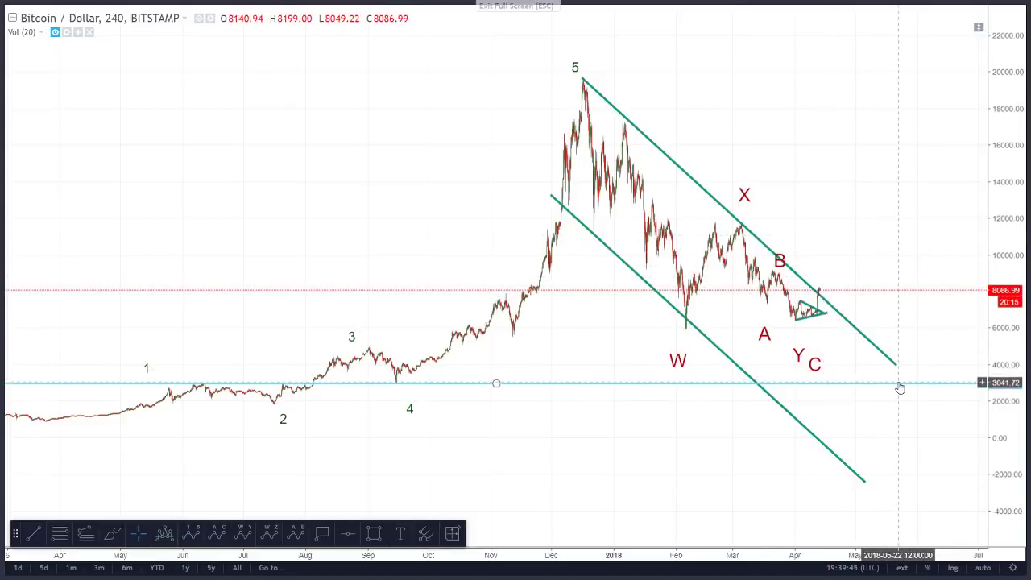
{"action": "left_click", "coordinate": [597, 93]}
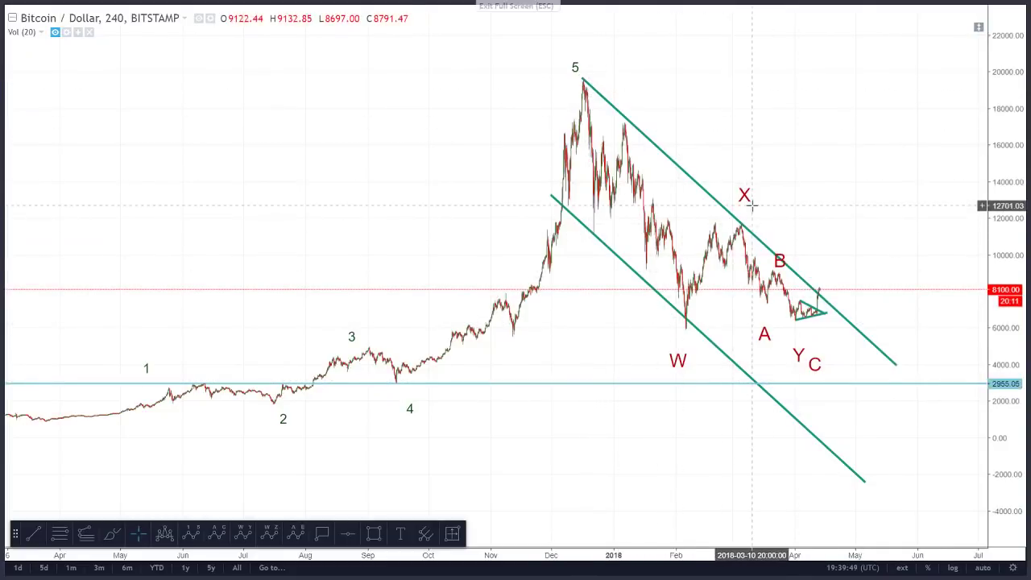
{"action": "left_click", "coordinate": [799, 356]}
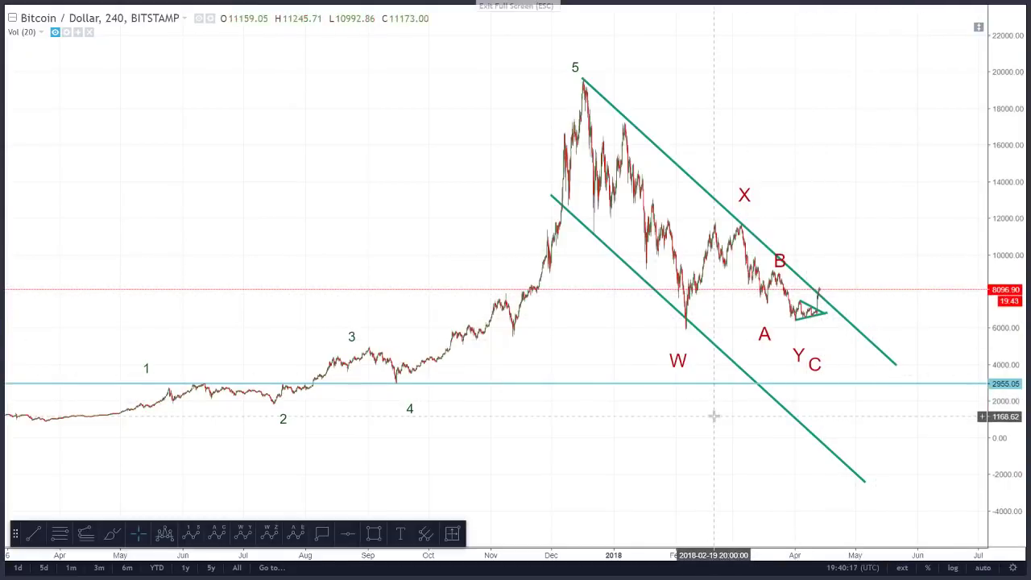
{"action": "left_click_drag", "start_coordinate": [716, 414], "coordinate": [653, 412]}
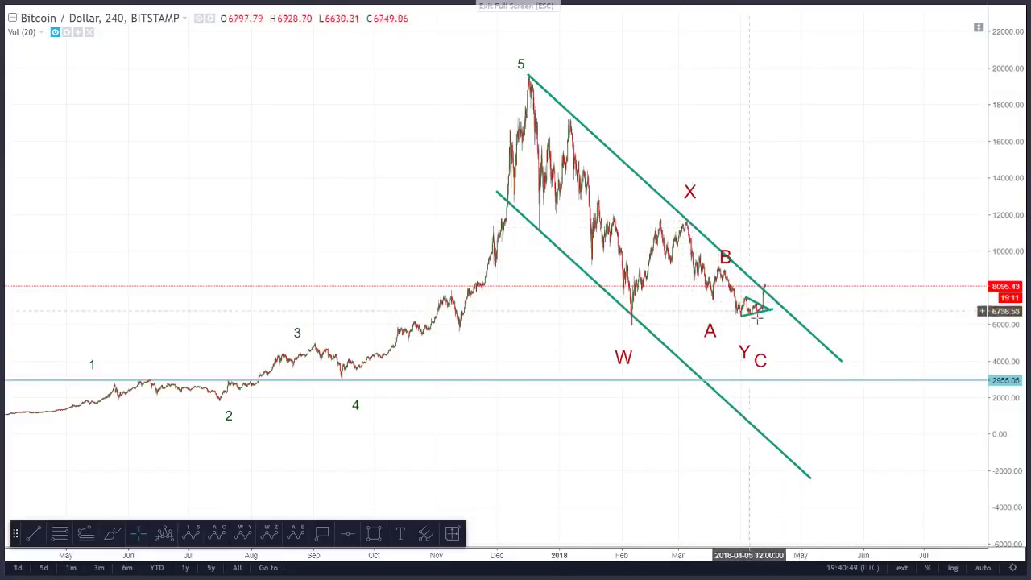
{"action": "left_click", "coordinate": [805, 329]}
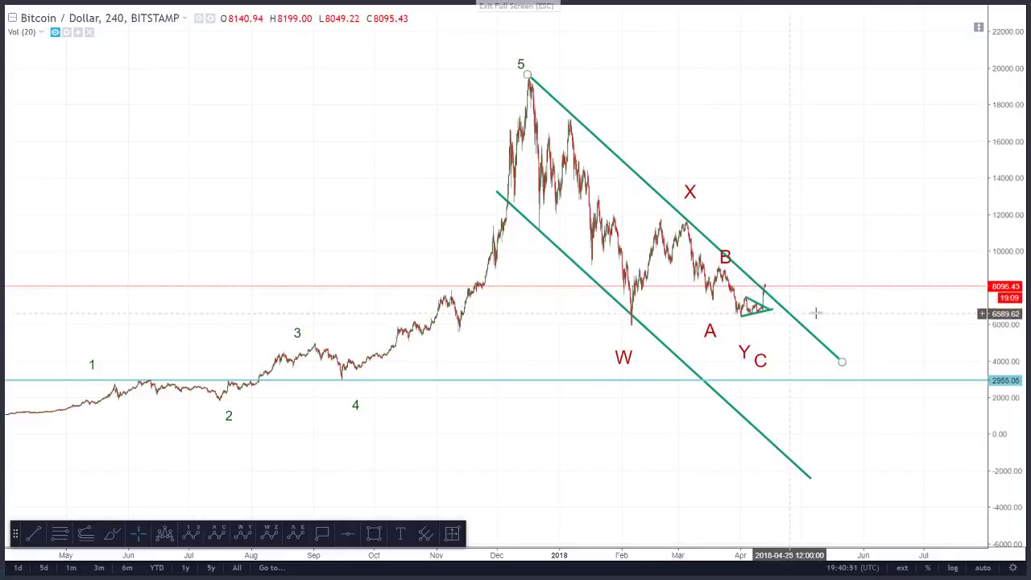
Step: Switch the Bitcoin / Dollar chart to the 60-minute interval and stretch the price scale around the X to C decline
{"action": "scroll", "coordinate": [816, 282], "scroll_direction": "up", "scroll_amount": 3}
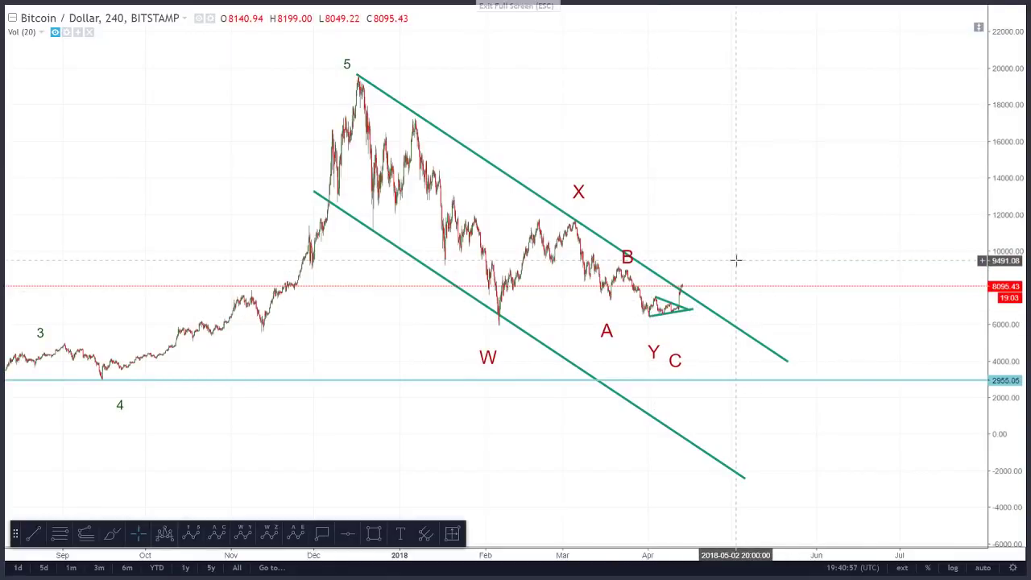
{"action": "type", "text": "60"}
{"action": "key", "text": "Return"}
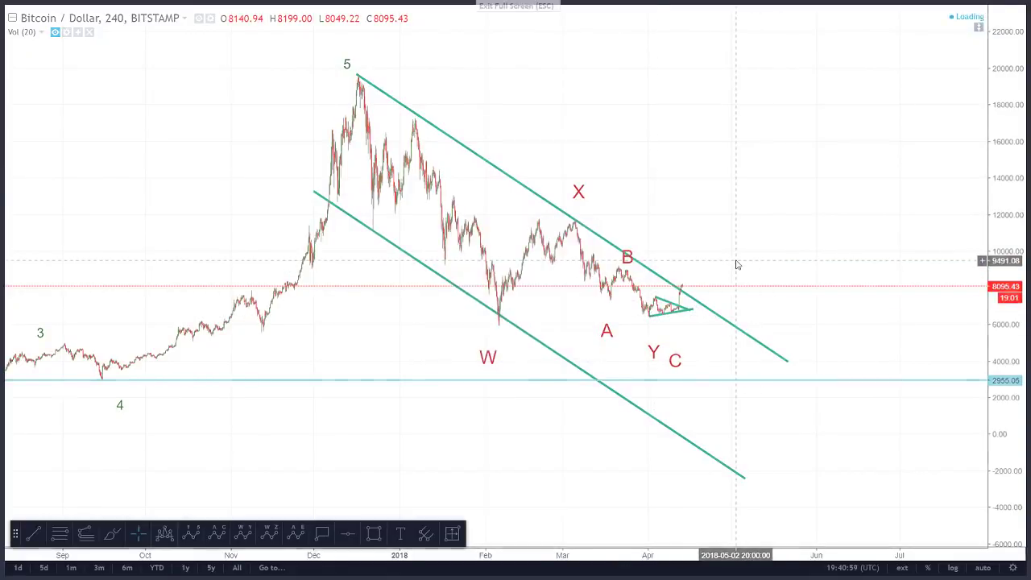
{"action": "scroll", "coordinate": [606, 246], "scroll_direction": "down", "scroll_amount": 3}
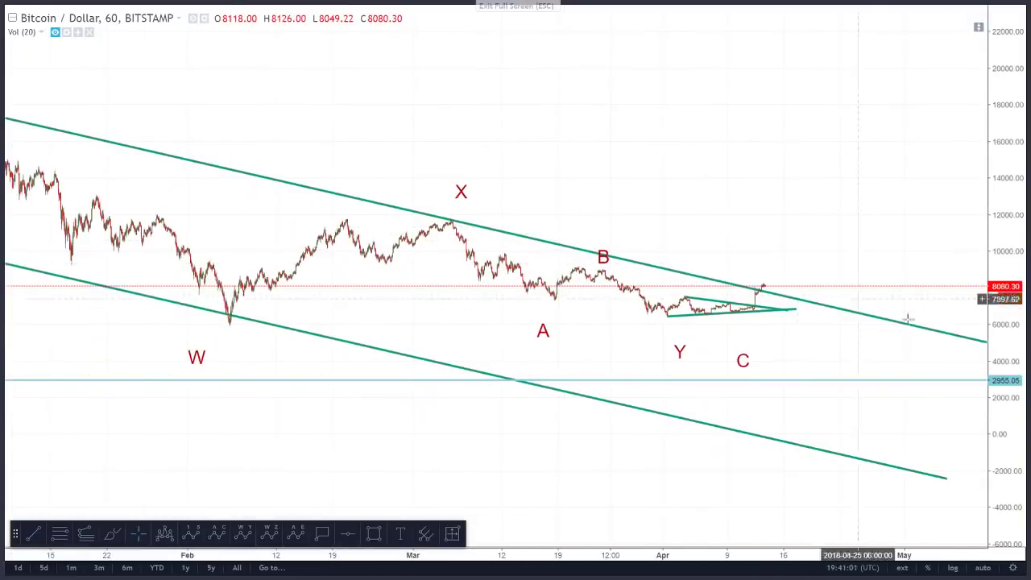
{"action": "left_click_drag", "start_coordinate": [1014, 443], "coordinate": [499, 323]}
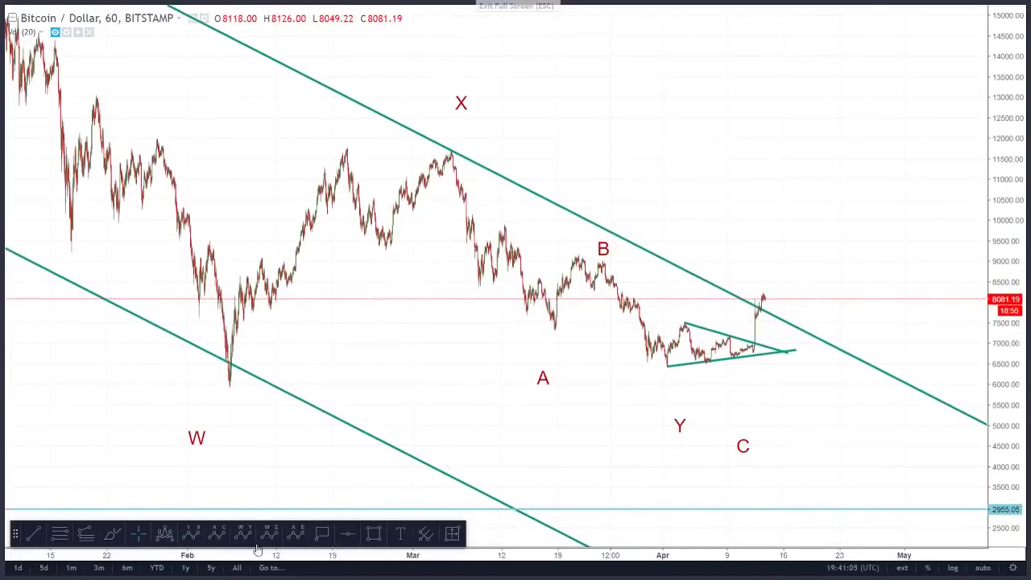
Step: Draw a trend line from the early-March high below X at about 11694 down through wave A's highs to about 5664
{"action": "left_click", "coordinate": [34, 535]}
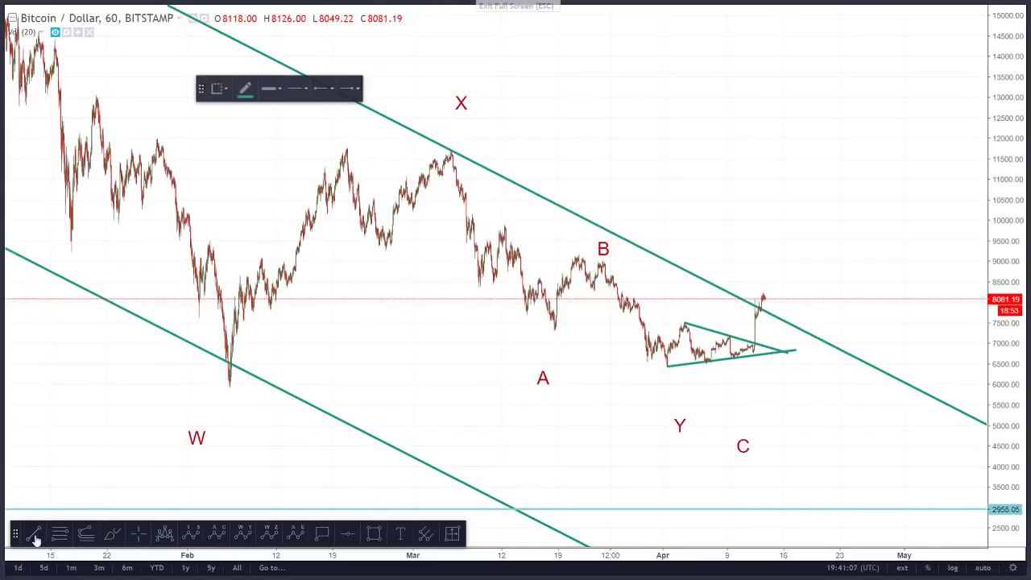
{"action": "left_click", "coordinate": [451, 151]}
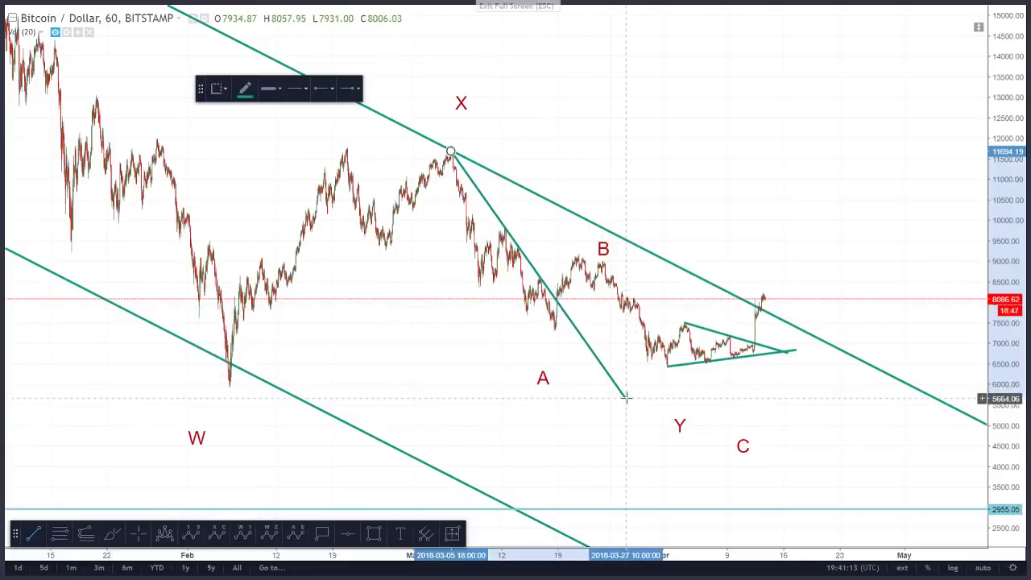
{"action": "left_click", "coordinate": [625, 397]}
{"action": "left_click", "coordinate": [556, 413]}
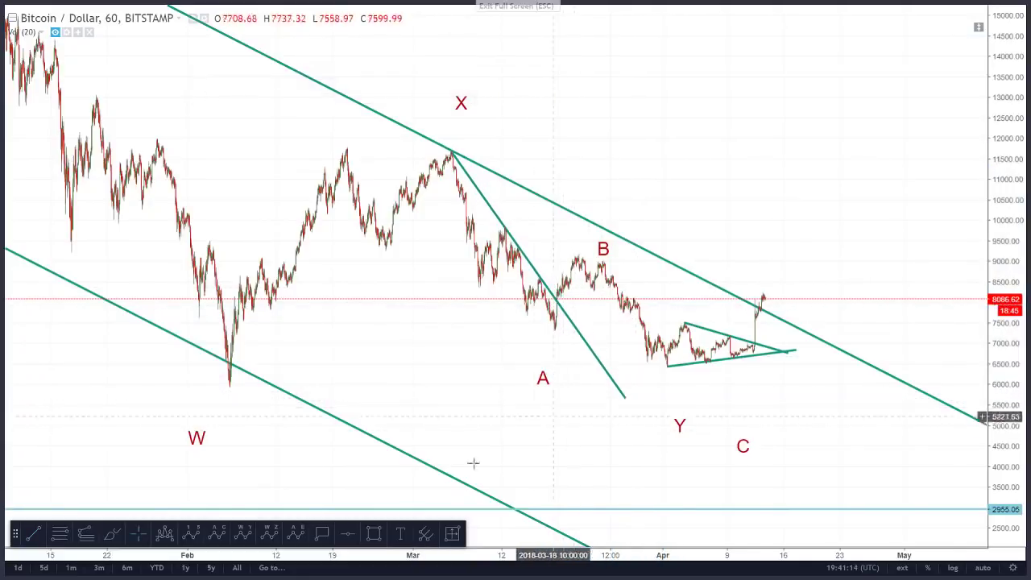
Step: Draw a second trend line along wave A's lows, starting at the 9 March low near 8400, to complete the wedge
{"action": "left_click", "coordinate": [33, 533]}
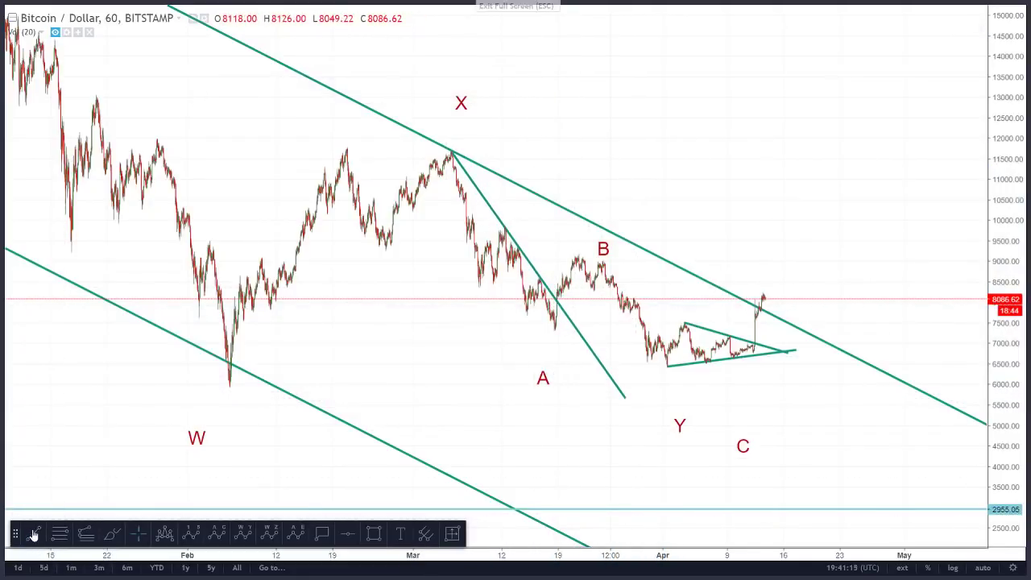
{"action": "left_click", "coordinate": [478, 286]}
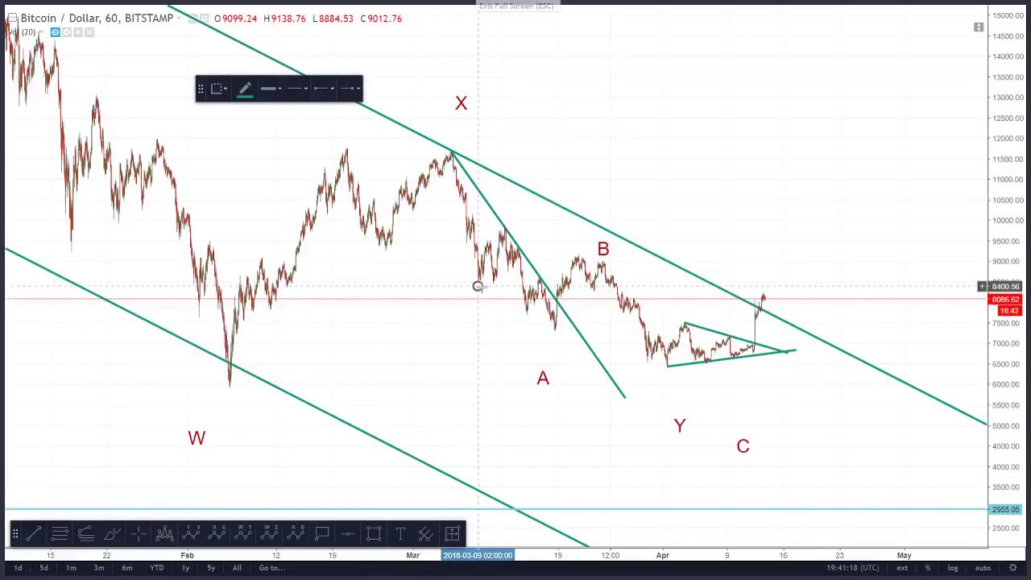
{"action": "left_click", "coordinate": [634, 375]}
{"action": "left_click", "coordinate": [633, 461]}
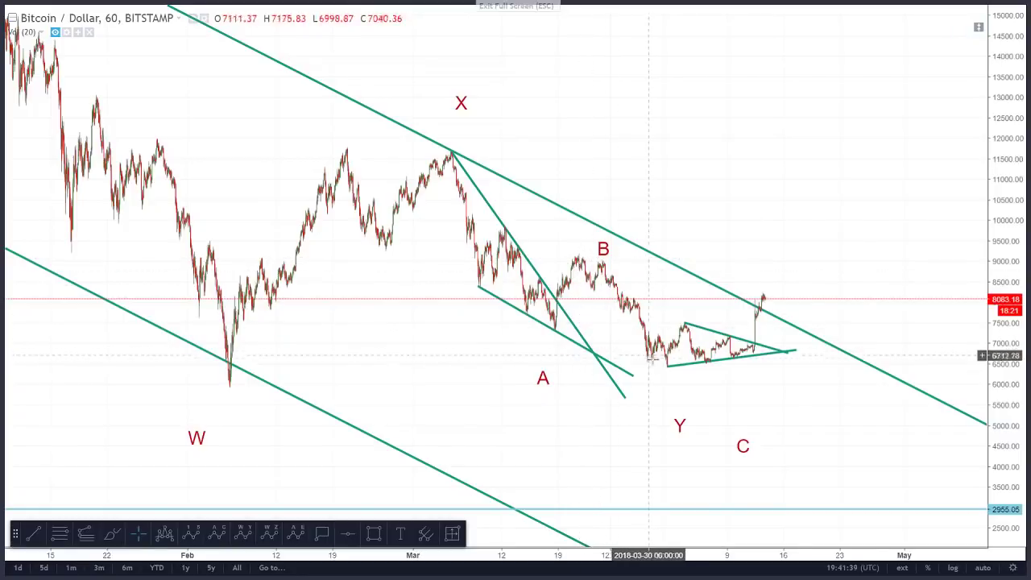
Step: Project a trend-based Fibonacci extension of the decline after wave B, using points at about 9170, 8286 and 9007
{"action": "left_click", "coordinate": [83, 536]}
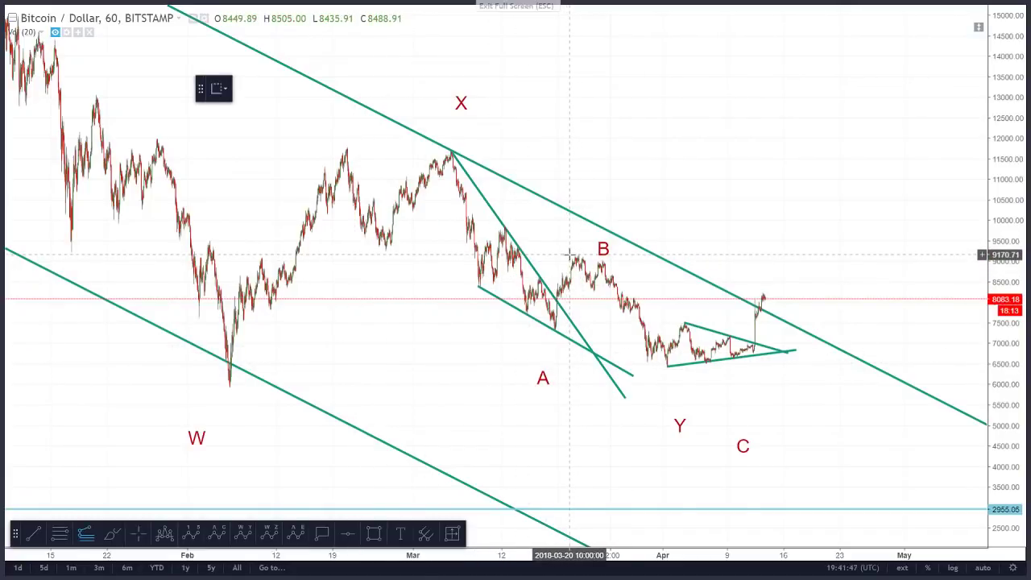
{"action": "left_click", "coordinate": [570, 255]}
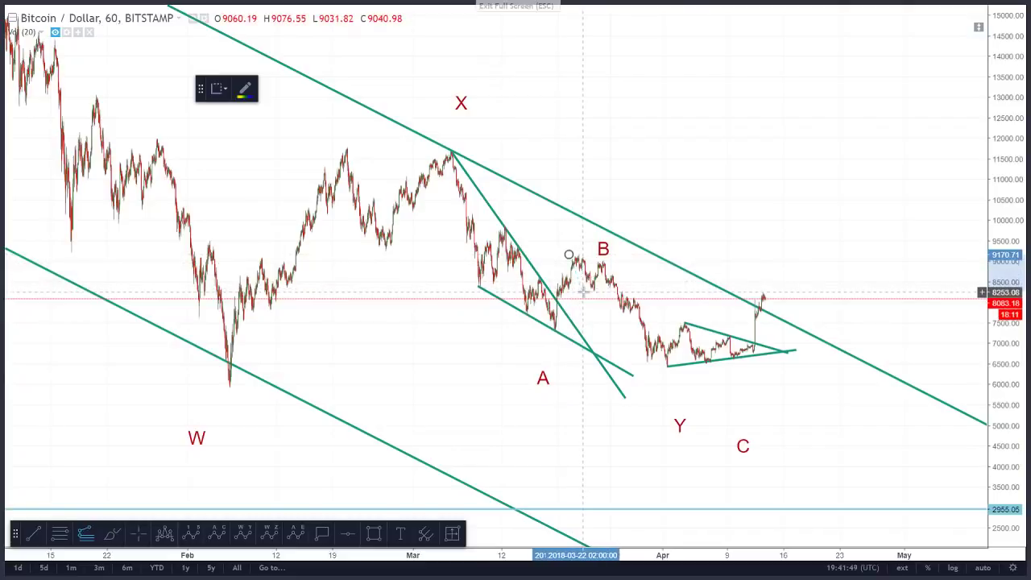
{"action": "left_click", "coordinate": [584, 292]}
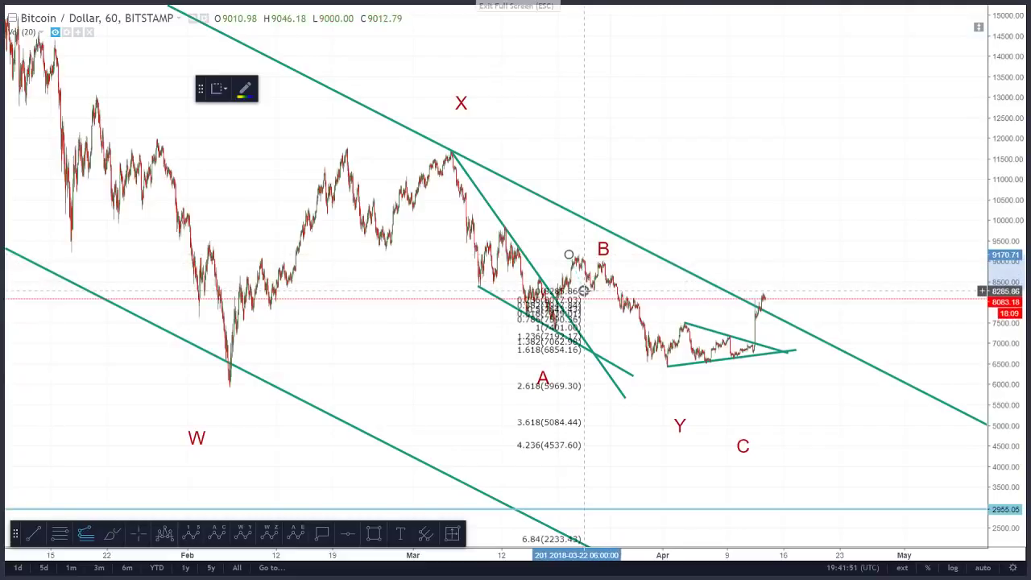
{"action": "left_click", "coordinate": [676, 261]}
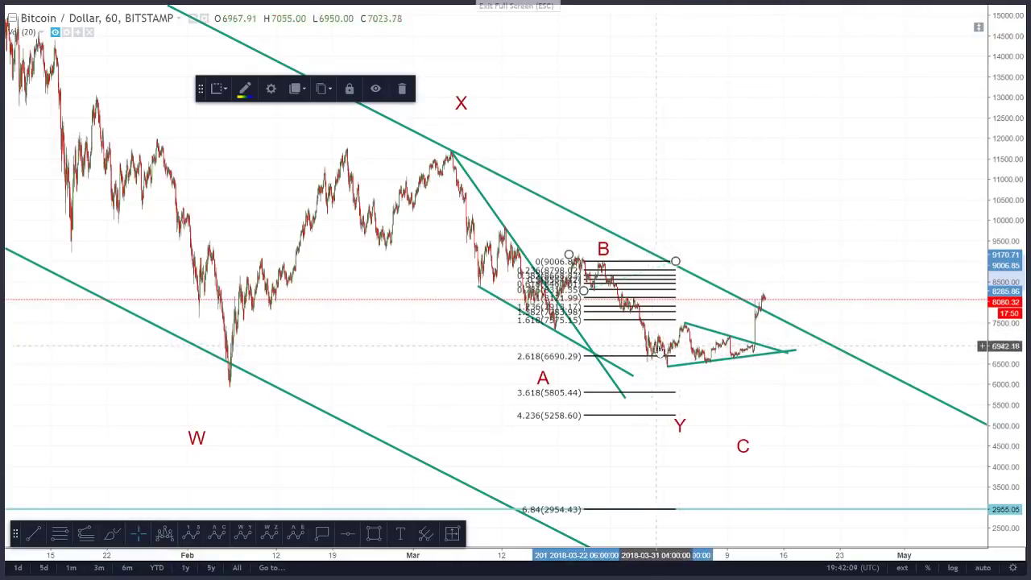
{"action": "left_click", "coordinate": [666, 367]}
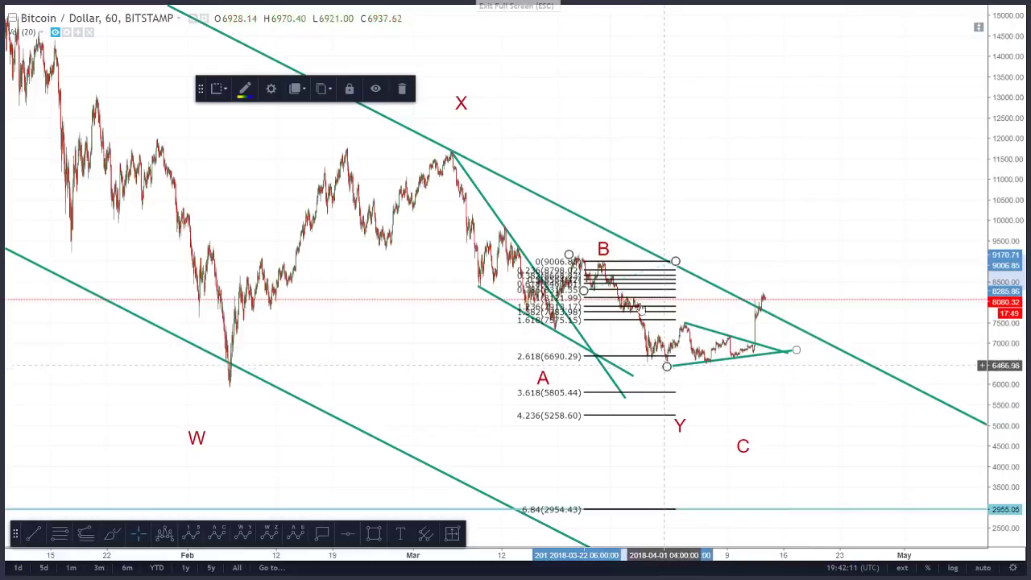
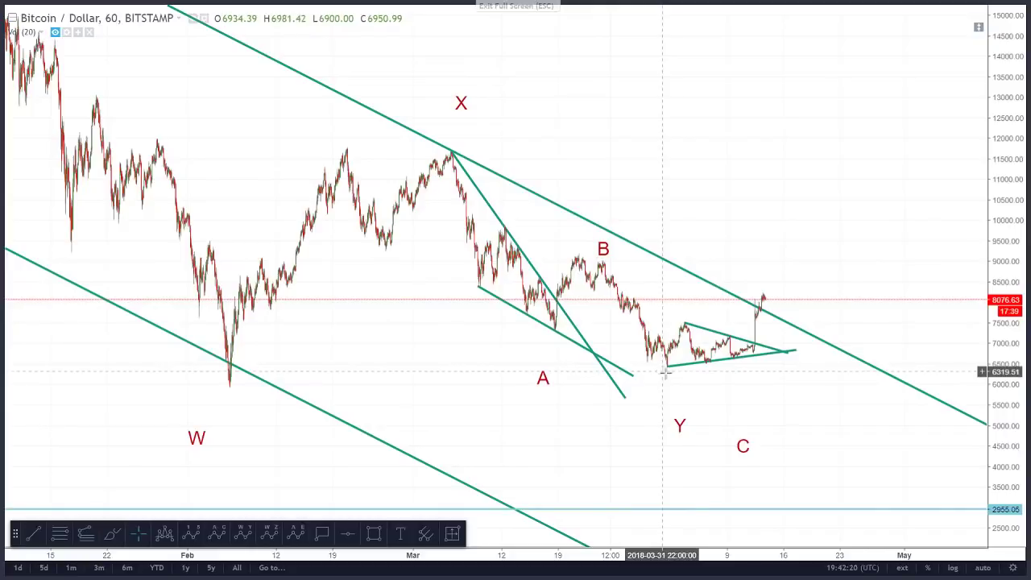
Step: Move the C label of the ABC pattern to the 1 April low where the small triangle starts
{"action": "left_click_drag", "start_coordinate": [742, 446], "coordinate": [668, 379]}
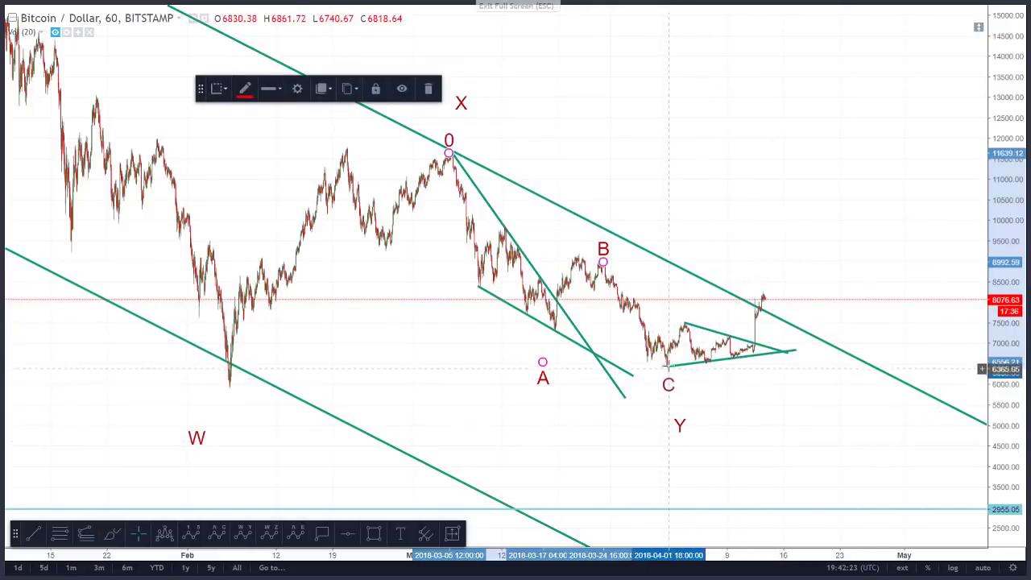
{"action": "left_click", "coordinate": [745, 426]}
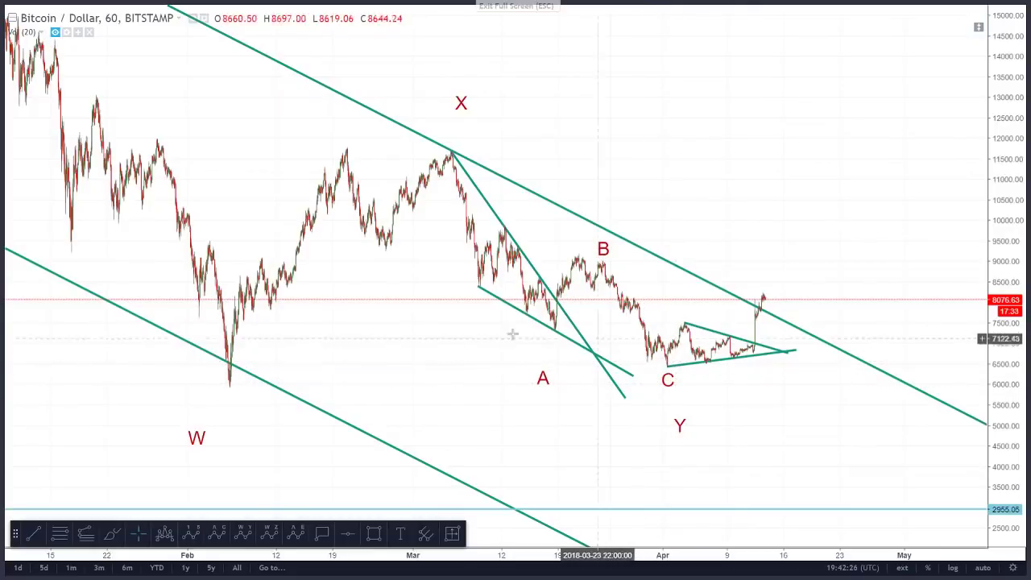
Step: Measure wave C against wave A with a Fibonacci extension at about 11661, 7368 and 9203, and delete the extension
{"action": "left_click", "coordinate": [85, 534]}
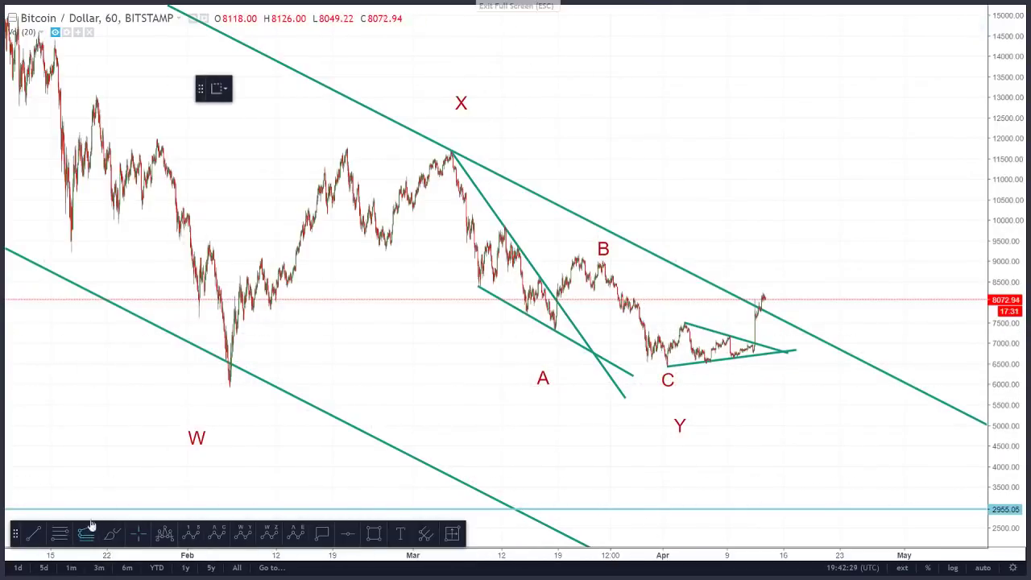
{"action": "left_click", "coordinate": [442, 151]}
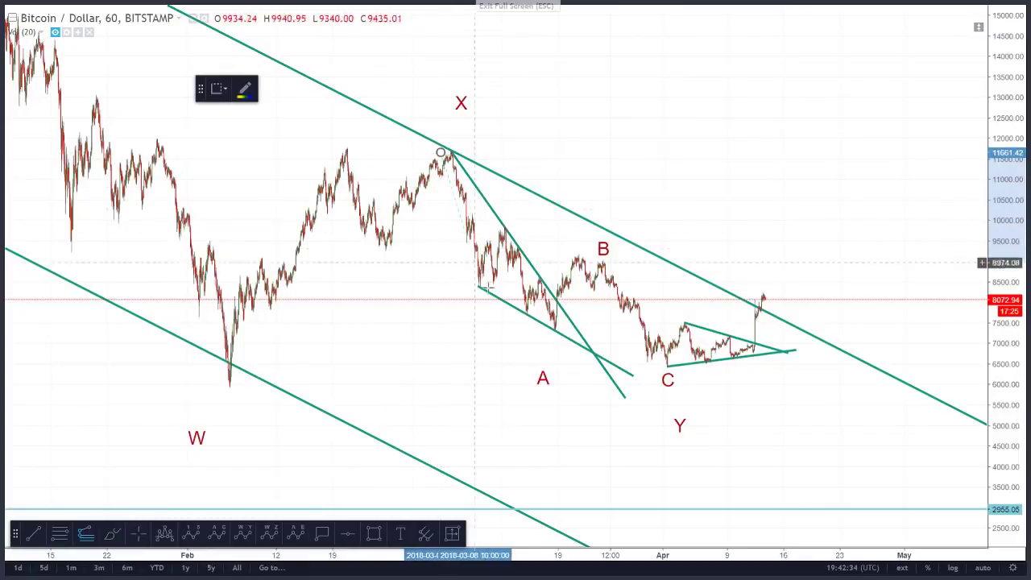
{"action": "left_click", "coordinate": [538, 328]}
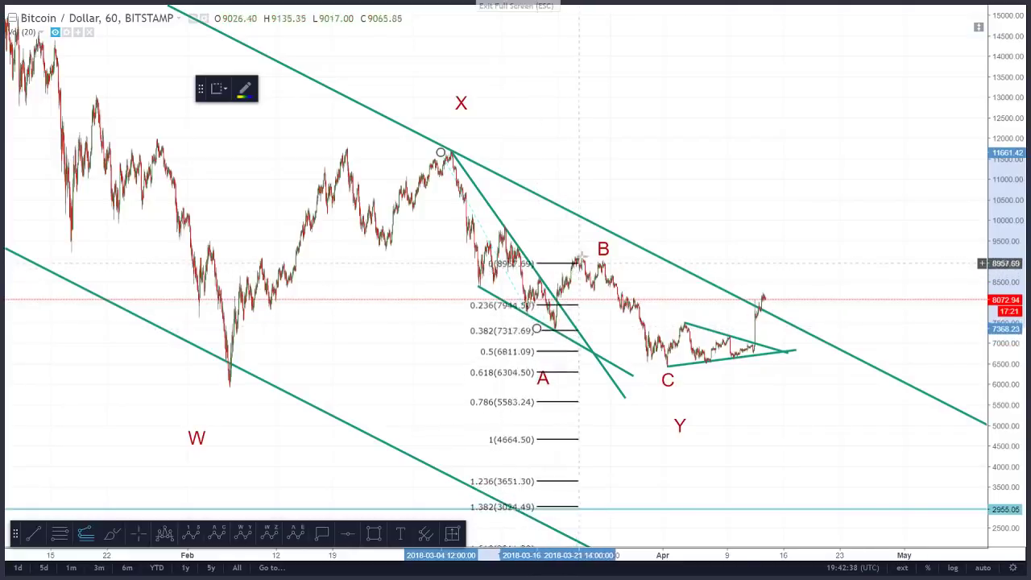
{"action": "left_click", "coordinate": [713, 253]}
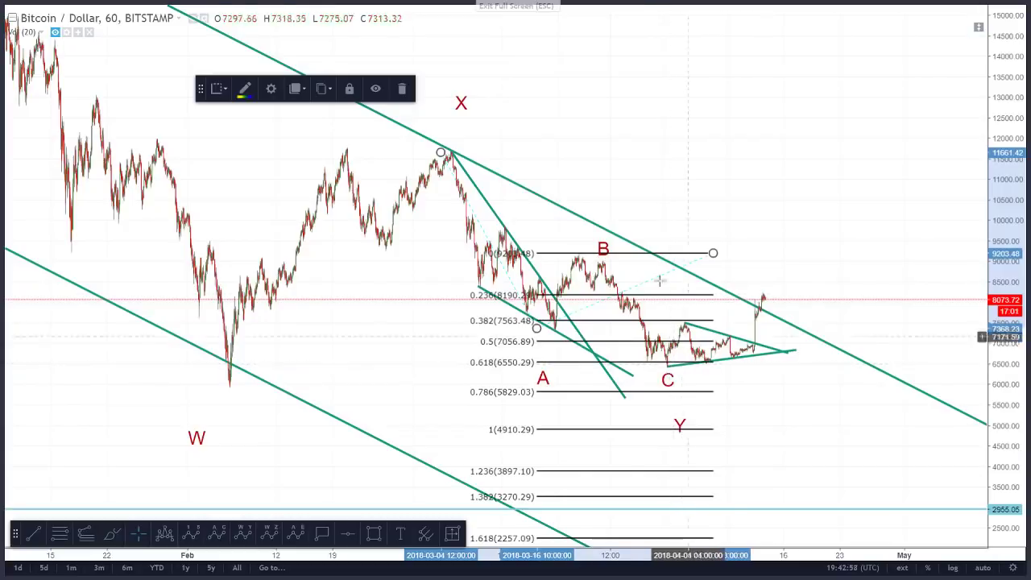
{"action": "key", "text": "Delete"}
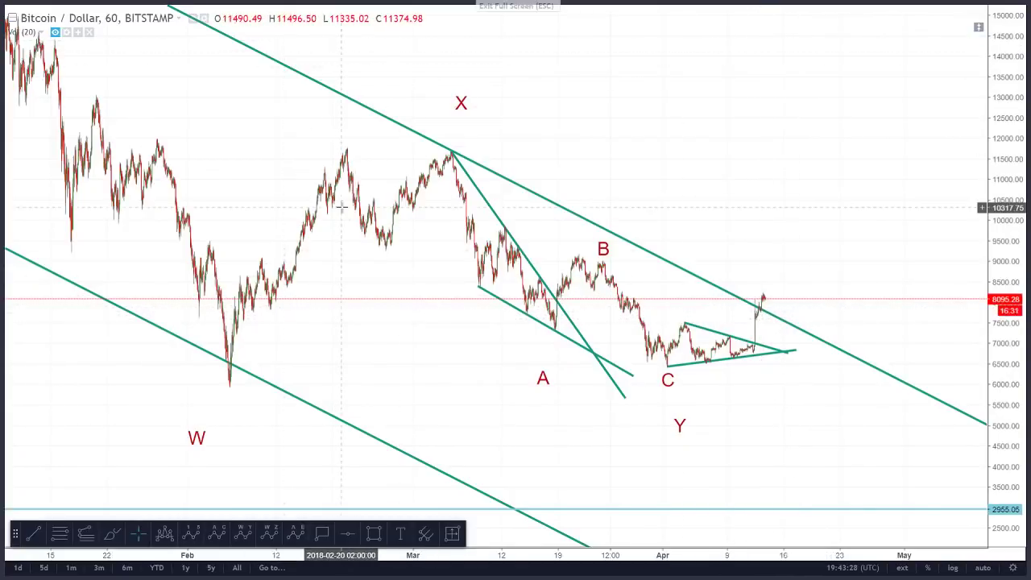
Step: Examine the decline into C on the 15-minute interval and return the chart to the 60-minute interval
{"action": "type", "text": "15"}
{"action": "key", "text": "Return"}
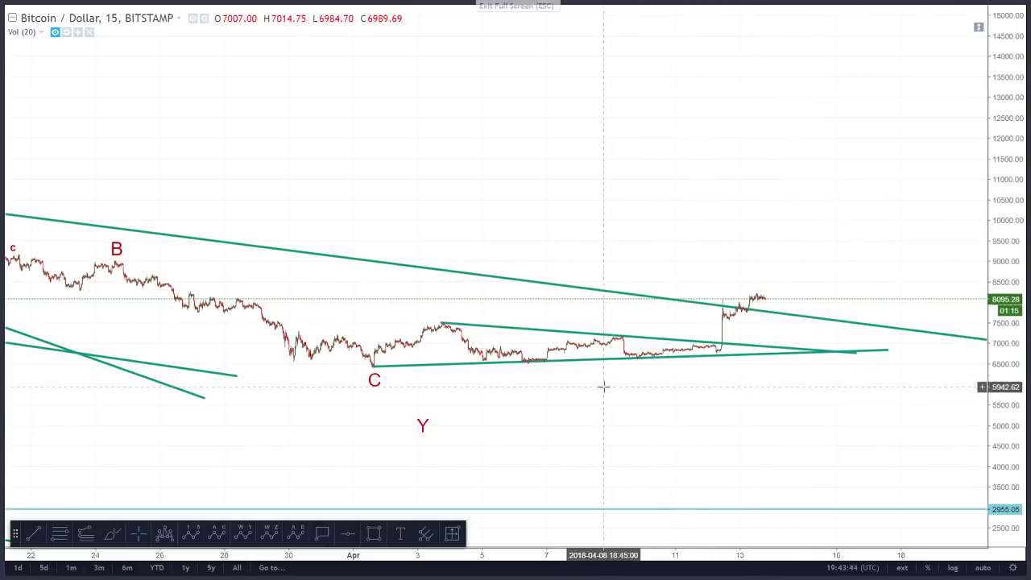
{"action": "type", "text": "60"}
{"action": "key", "text": "Return"}
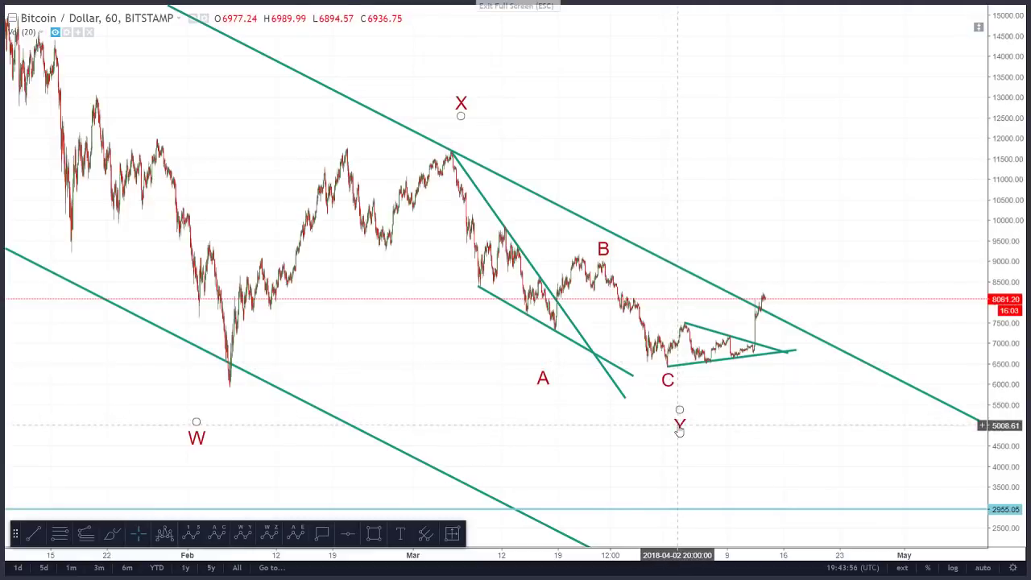
Step: Place the Y label just below C, and switch the chart to the 240-minute interval with a compressed price scale
{"action": "left_click_drag", "start_coordinate": [679, 431], "coordinate": [673, 386]}
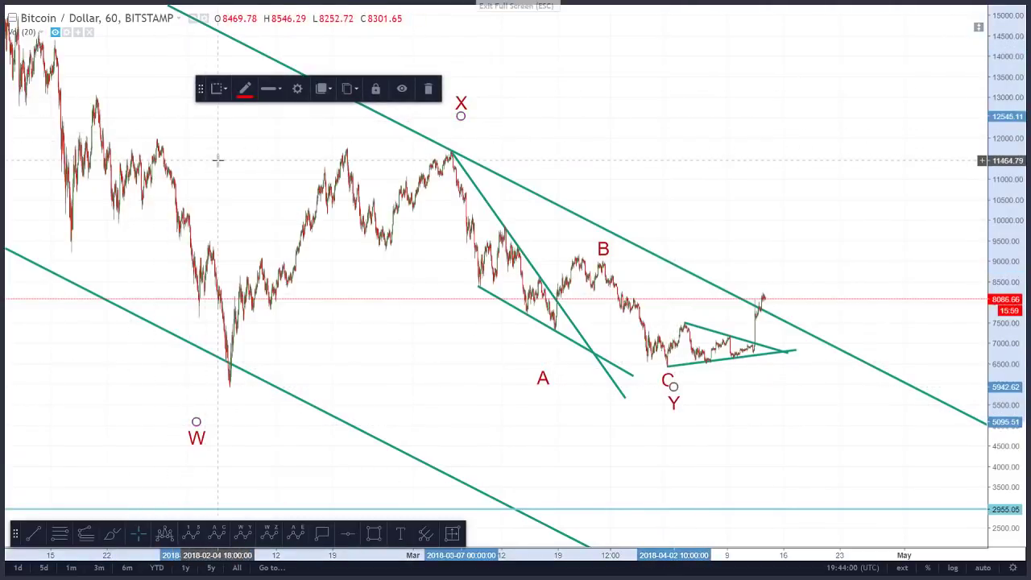
{"action": "type", "text": "240"}
{"action": "key", "text": "Return"}
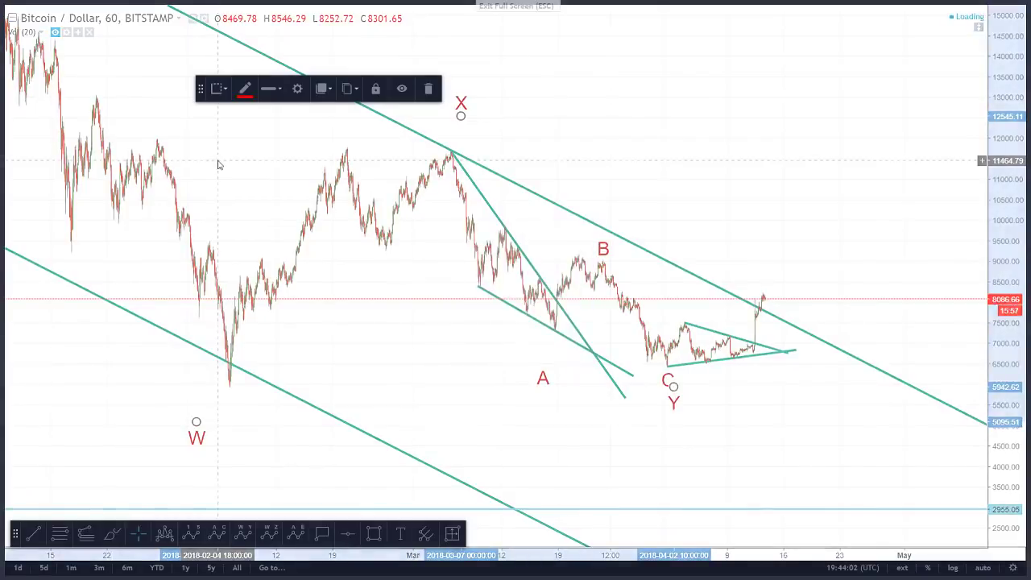
{"action": "left_click_drag", "start_coordinate": [1013, 78], "coordinate": [1013, 242]}
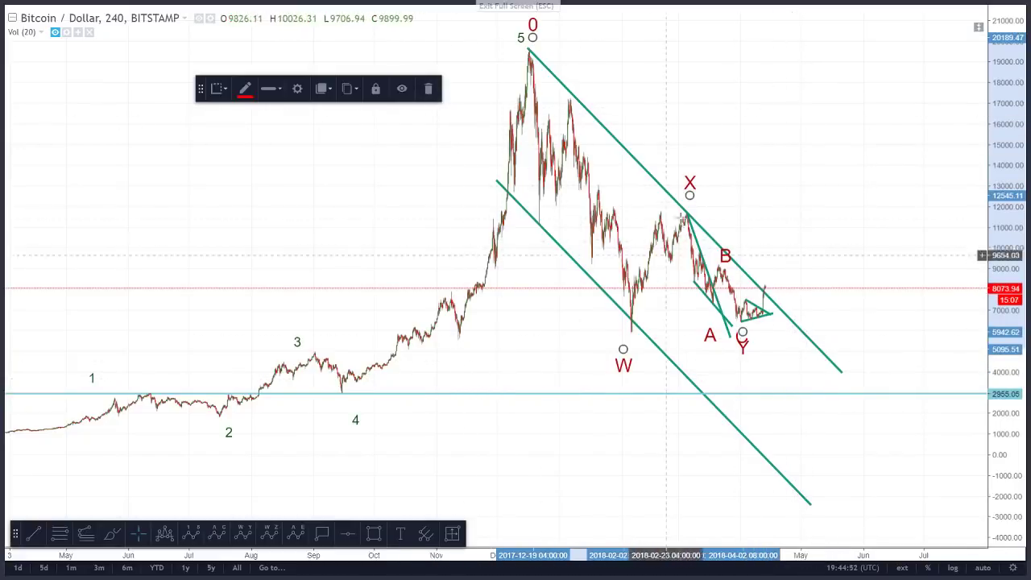
Step: Shift the W label slightly lower, and delete the whole W-X-Y pattern from the chart
{"action": "left_click_drag", "start_coordinate": [623, 349], "coordinate": [627, 373]}
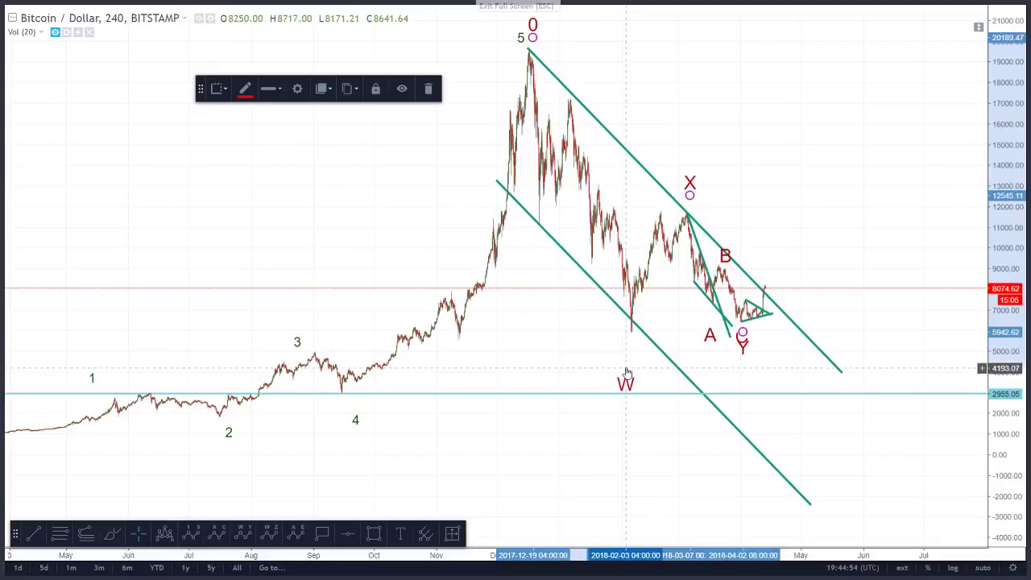
{"action": "left_click", "coordinate": [428, 88]}
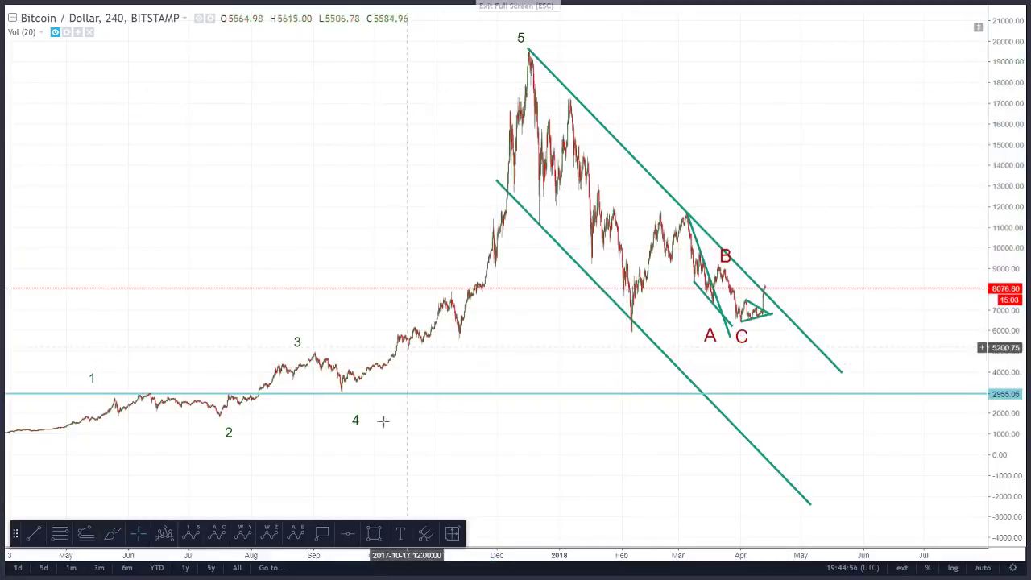
Step: Label the correction W-X-Y-X-Z from the high near 19536, with W near 5721, X 12124, Y 6046, second X 8614 and Z near the 2955 line
{"action": "left_click", "coordinate": [272, 533]}
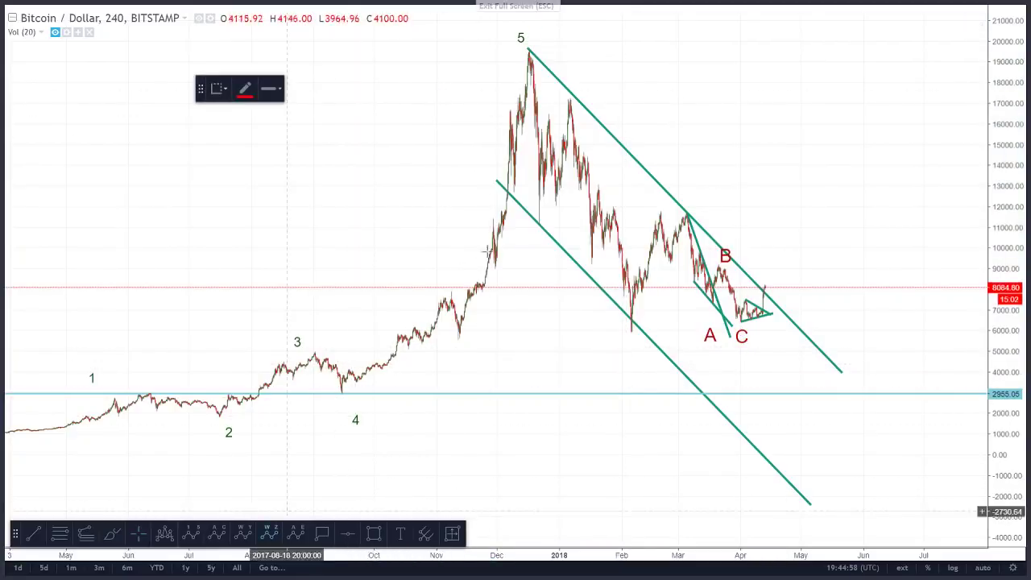
{"action": "left_click", "coordinate": [516, 51]}
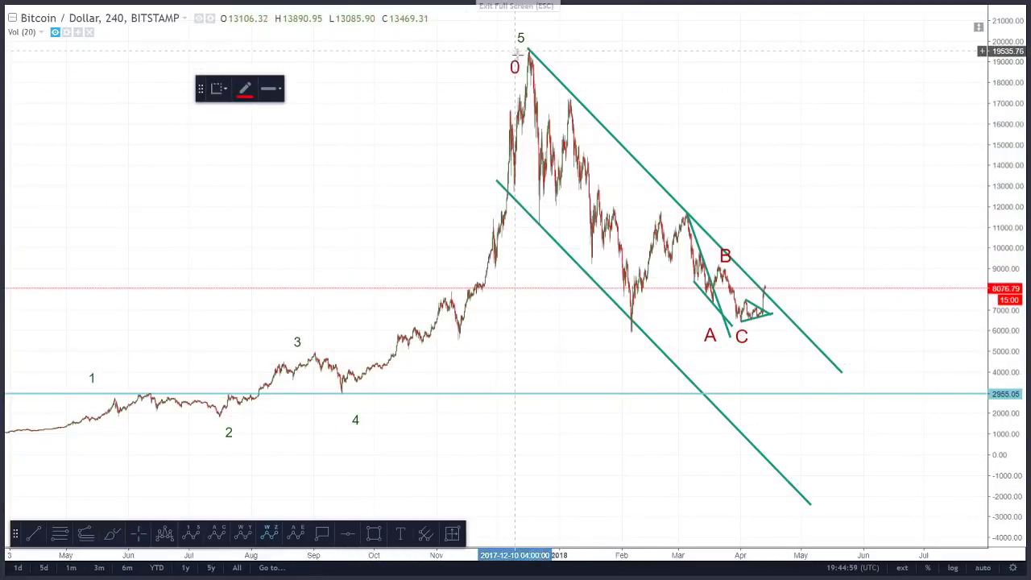
{"action": "left_click", "coordinate": [618, 337]}
{"action": "left_click", "coordinate": [684, 205]}
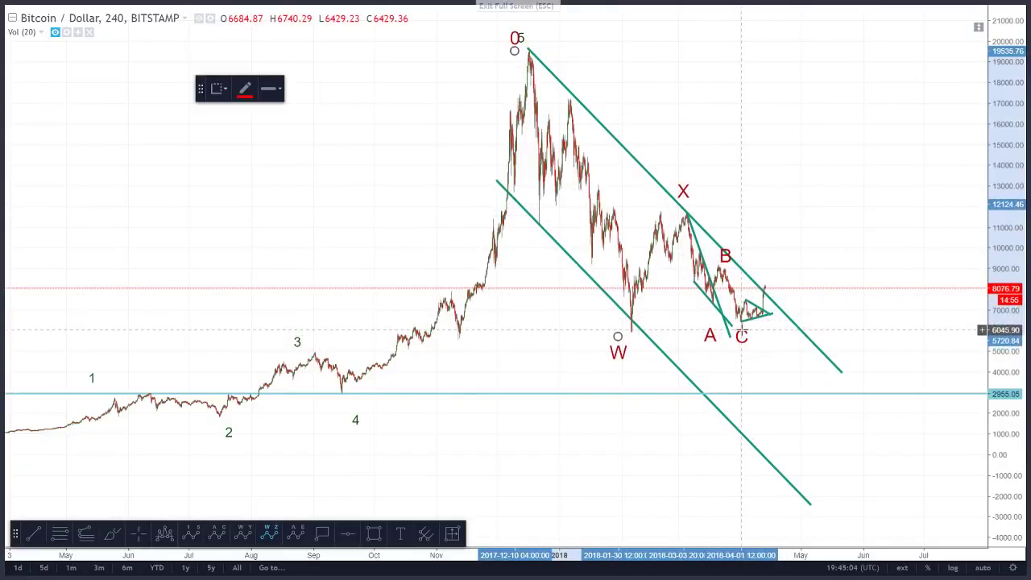
{"action": "left_click", "coordinate": [741, 330]}
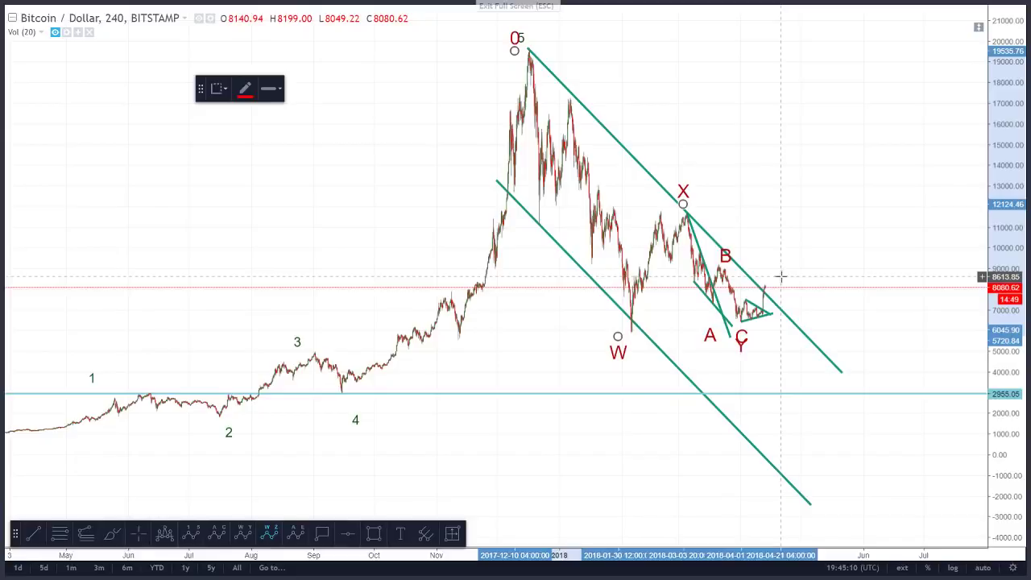
{"action": "left_click", "coordinate": [780, 277]}
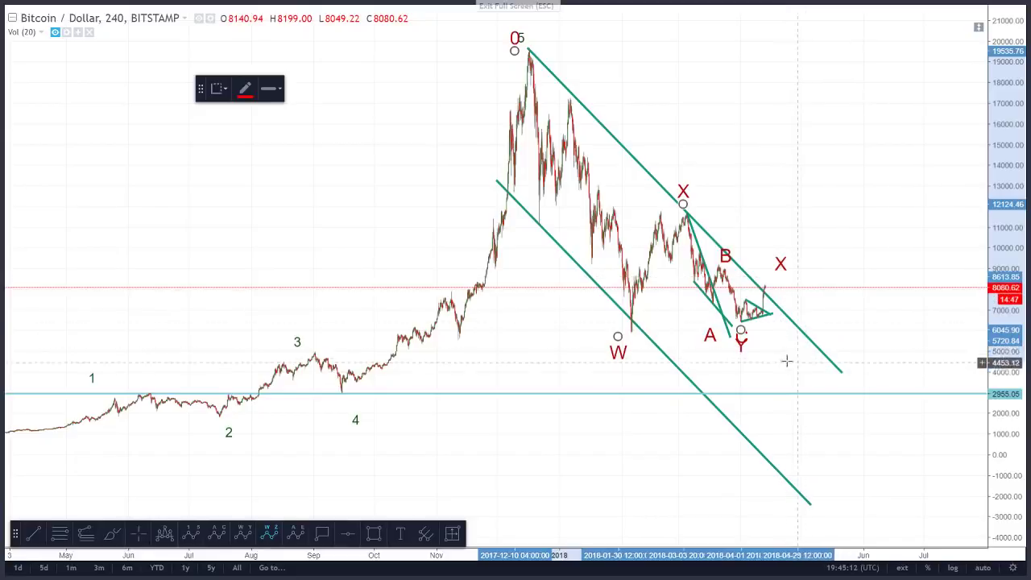
{"action": "left_click", "coordinate": [832, 391]}
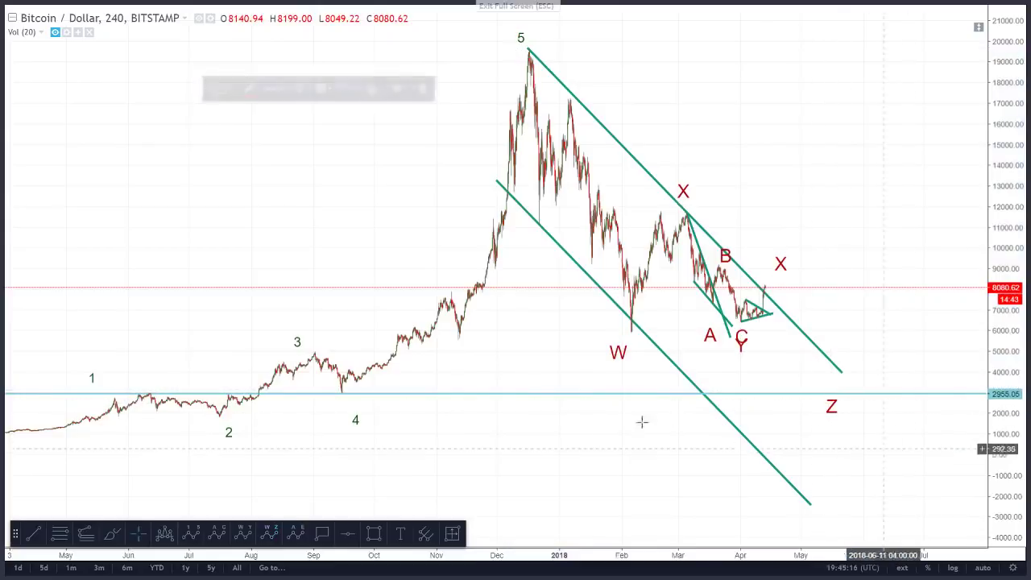
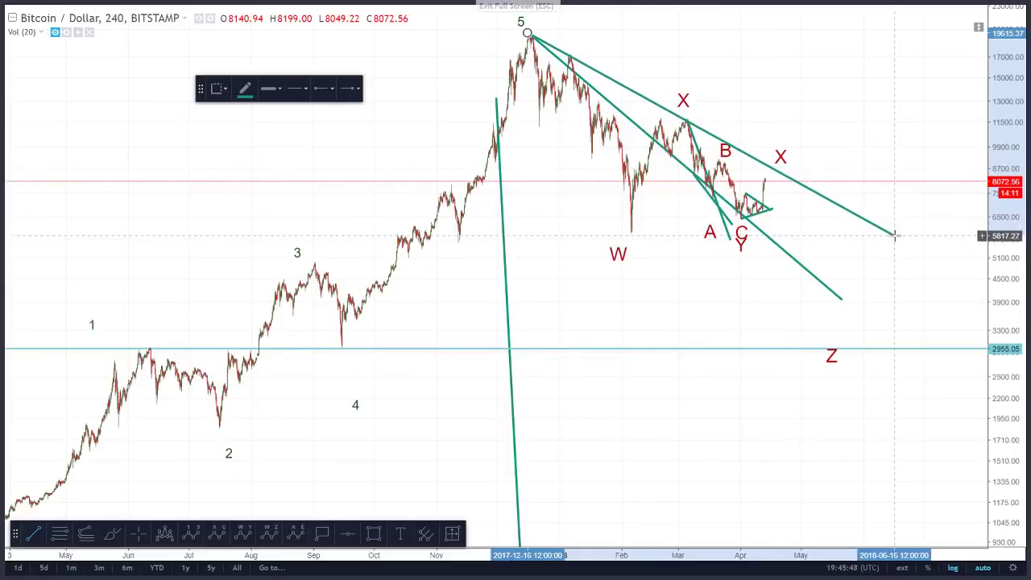
Step: Try a trend line from the wave 5 high to about 5817 in June 2018, delete it and restore the linear price scale
{"action": "left_click", "coordinate": [900, 236]}
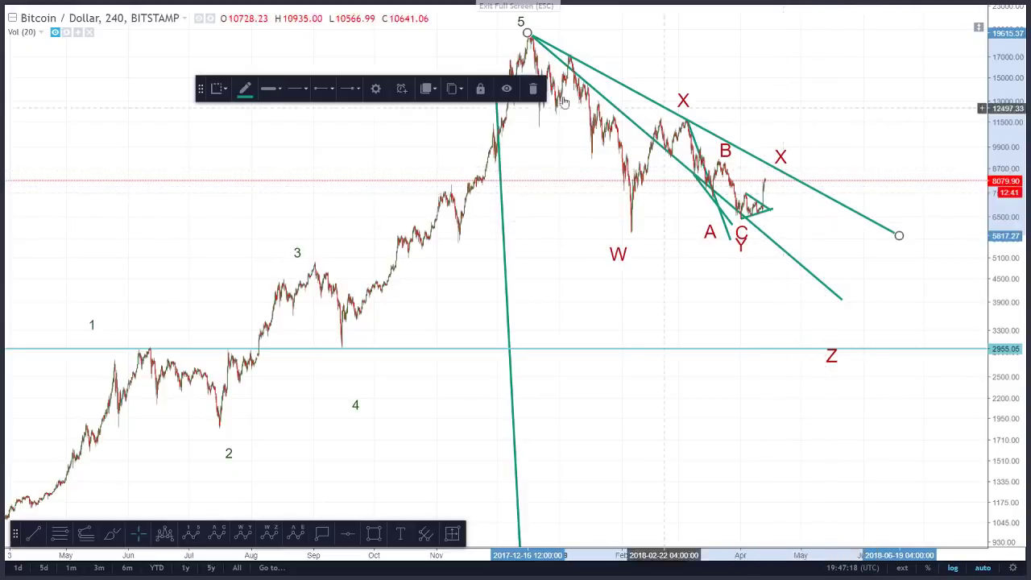
{"action": "left_click", "coordinate": [532, 88]}
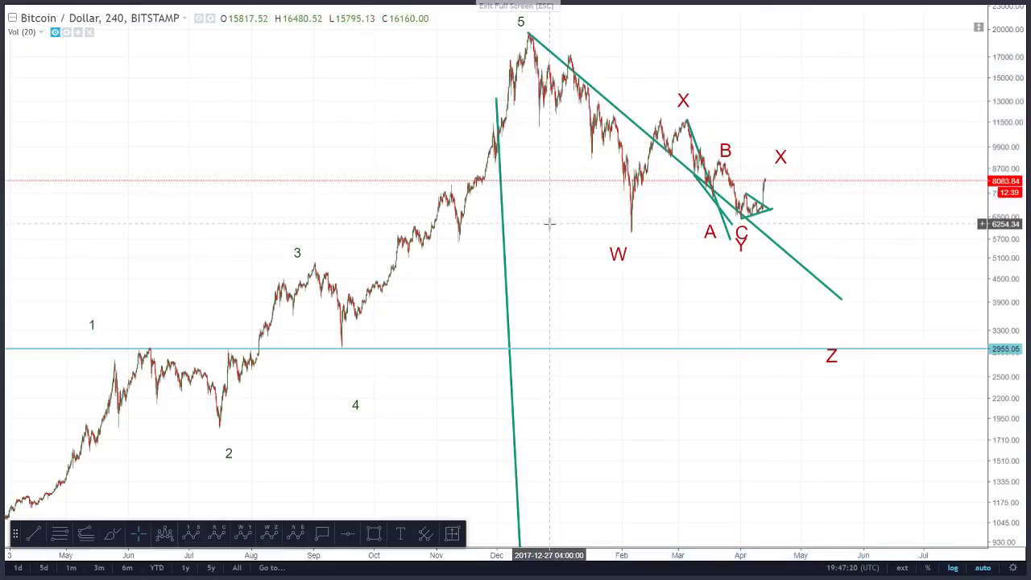
{"action": "left_click", "coordinate": [953, 568]}
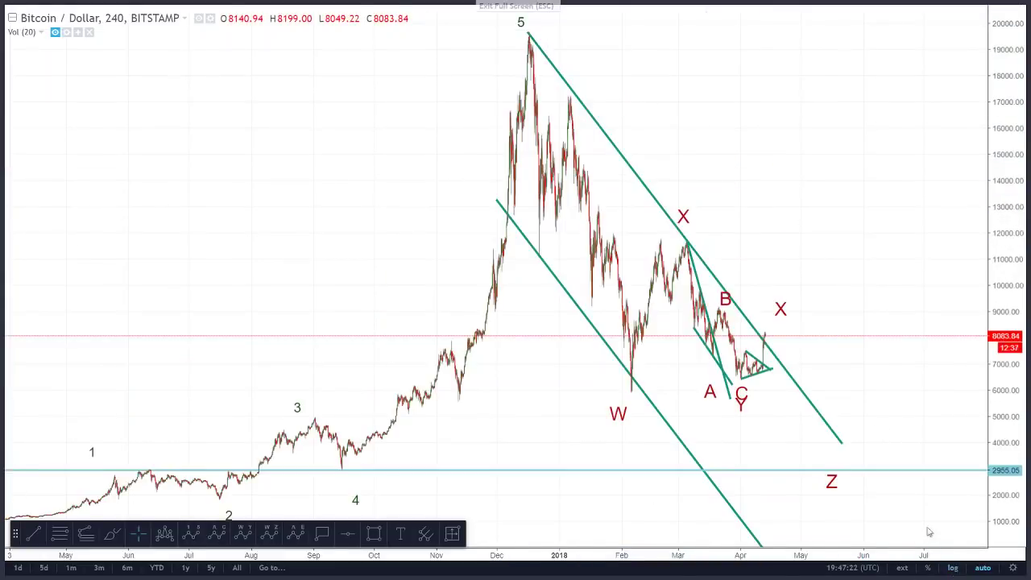
Step: Measure the decline from X into Y with a Fibonacci retracement from about 11641 to 6393, and delete the retracement
{"action": "scroll", "coordinate": [840, 362], "scroll_direction": "up", "scroll_amount": 4}
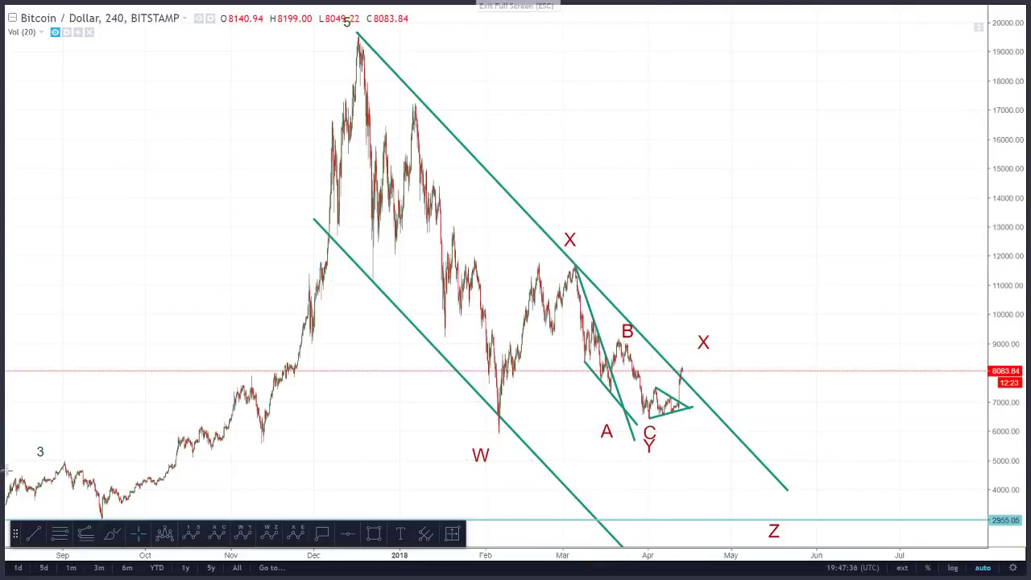
{"action": "left_click", "coordinate": [59, 534]}
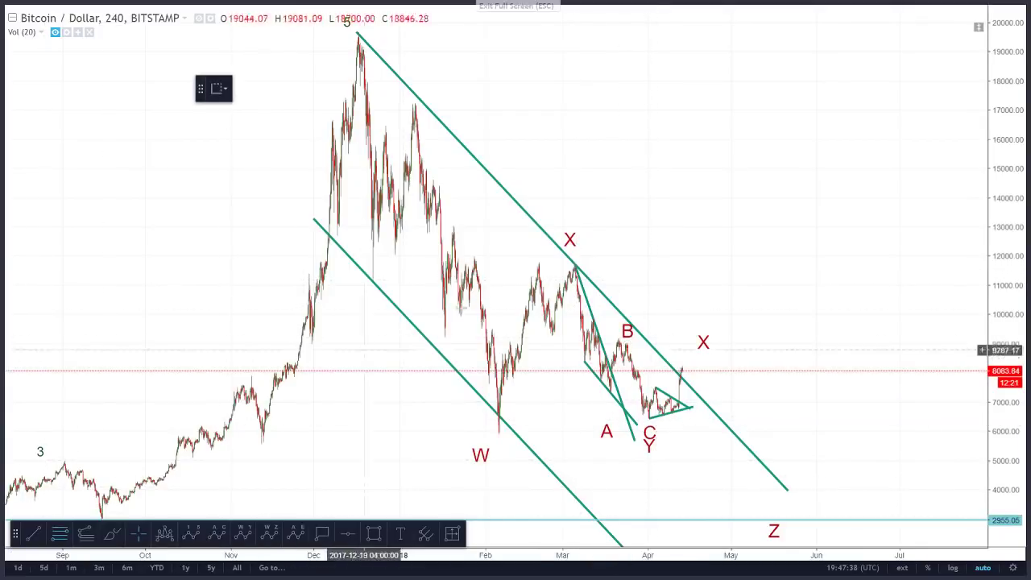
{"action": "left_click_drag", "start_coordinate": [563, 266], "coordinate": [808, 420]}
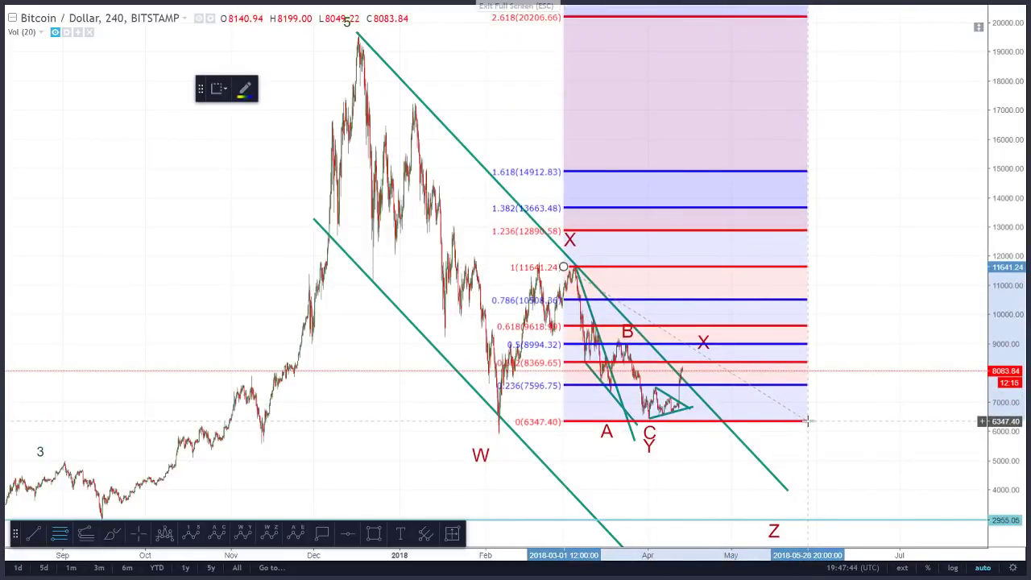
{"action": "left_click_drag", "start_coordinate": [806, 420], "coordinate": [809, 420]}
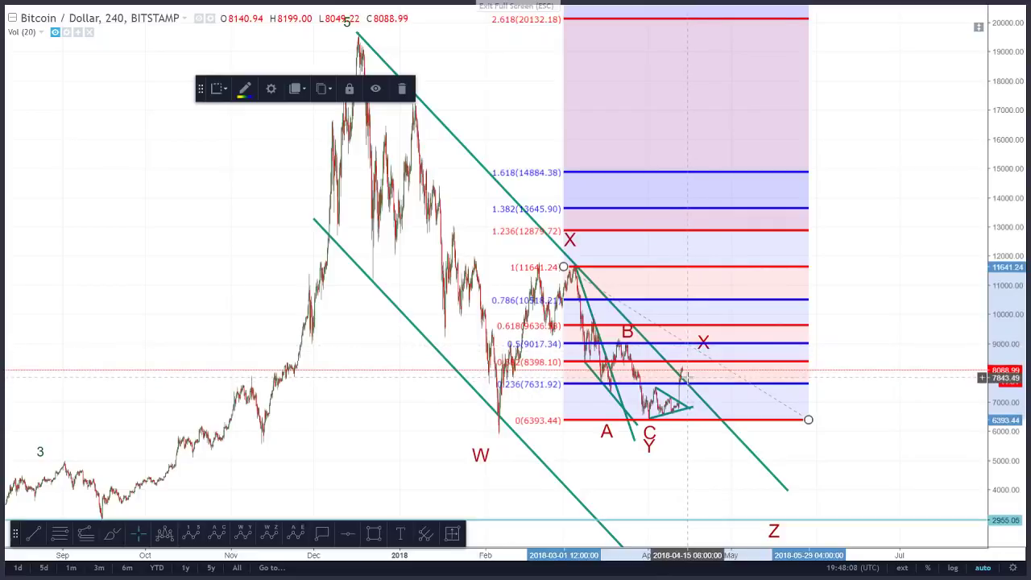
{"action": "left_click", "coordinate": [400, 88]}
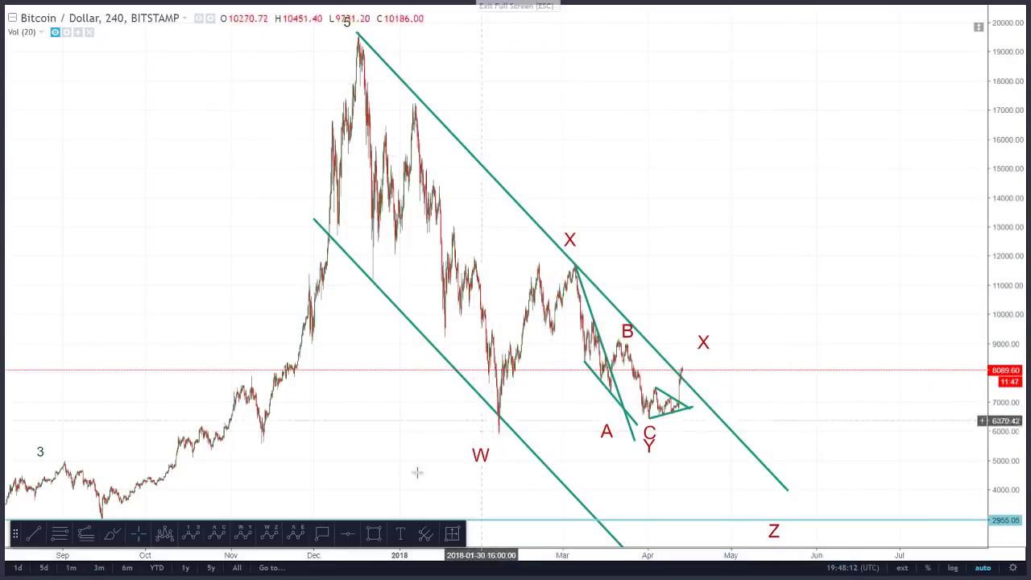
Step: Measure the decline from B to C with a Fibonacci retracement from about 9132 to 6416, and delete the retracement
{"action": "left_click", "coordinate": [59, 537]}
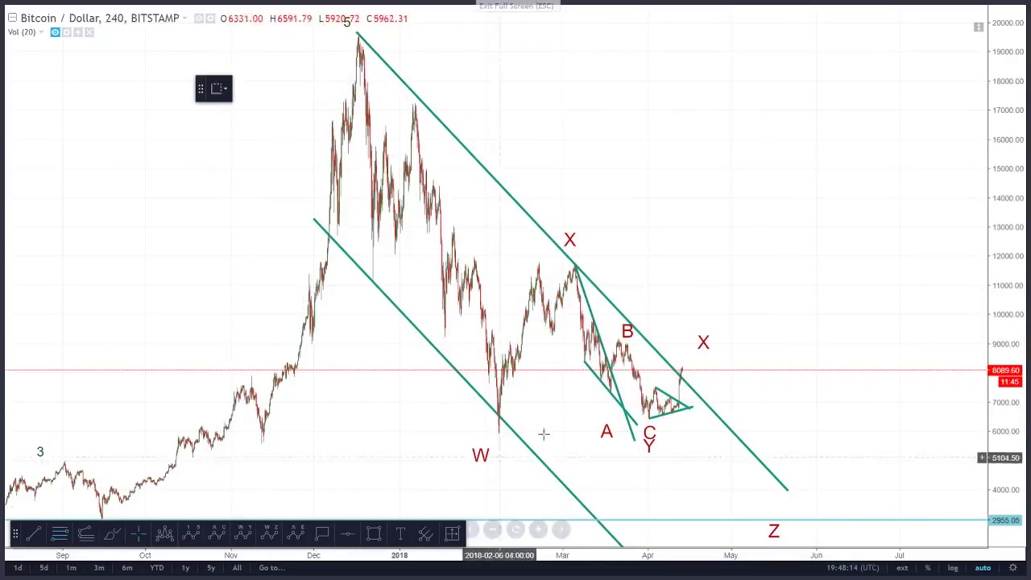
{"action": "left_click", "coordinate": [612, 340]}
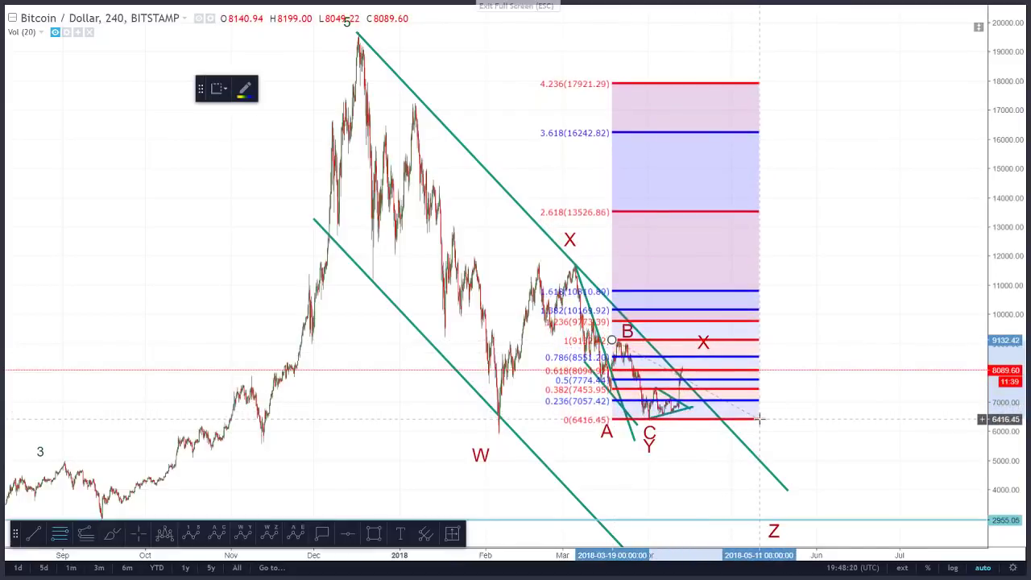
{"action": "left_click", "coordinate": [759, 419]}
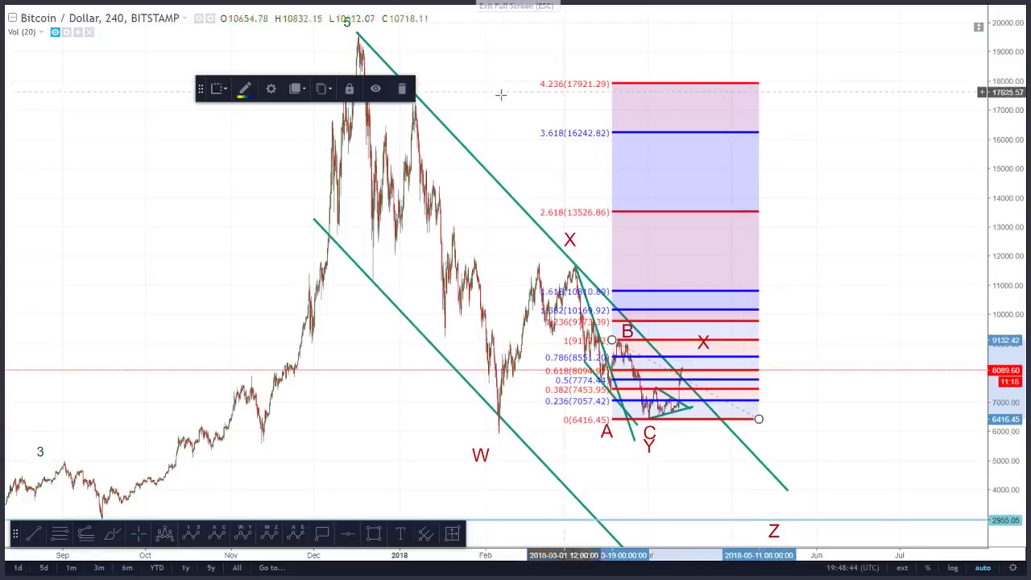
{"action": "left_click", "coordinate": [401, 89]}
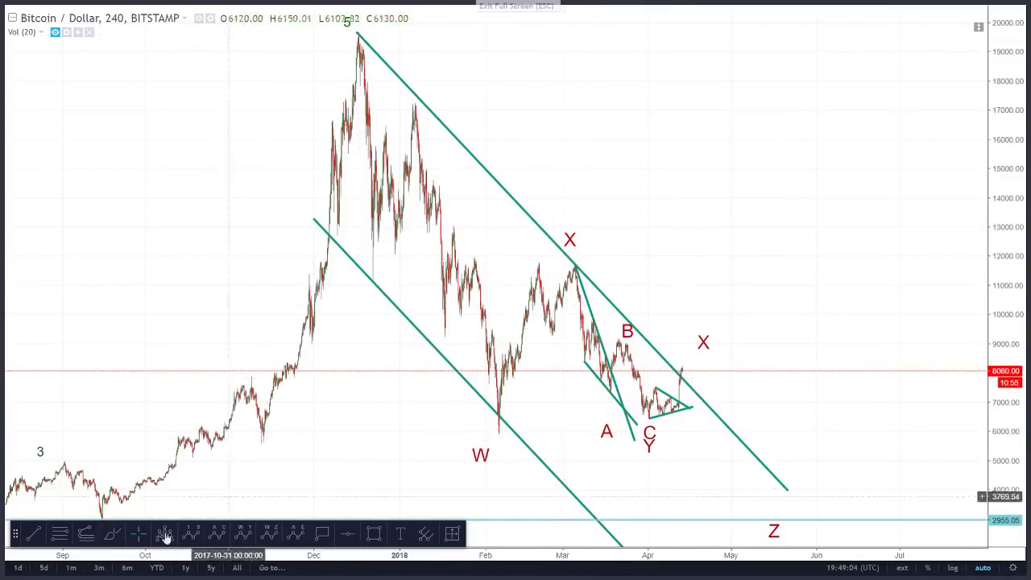
Step: Place an ABC correction starting at the W low near 5956, with A near 11664, B near 6301 and C near 11549
{"action": "left_click", "coordinate": [218, 533]}
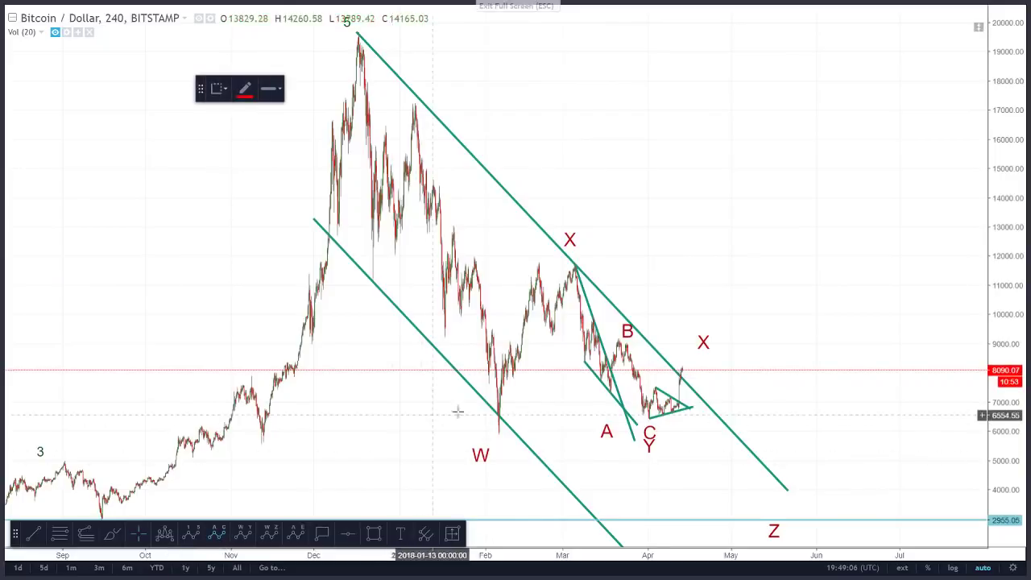
{"action": "left_click", "coordinate": [494, 432]}
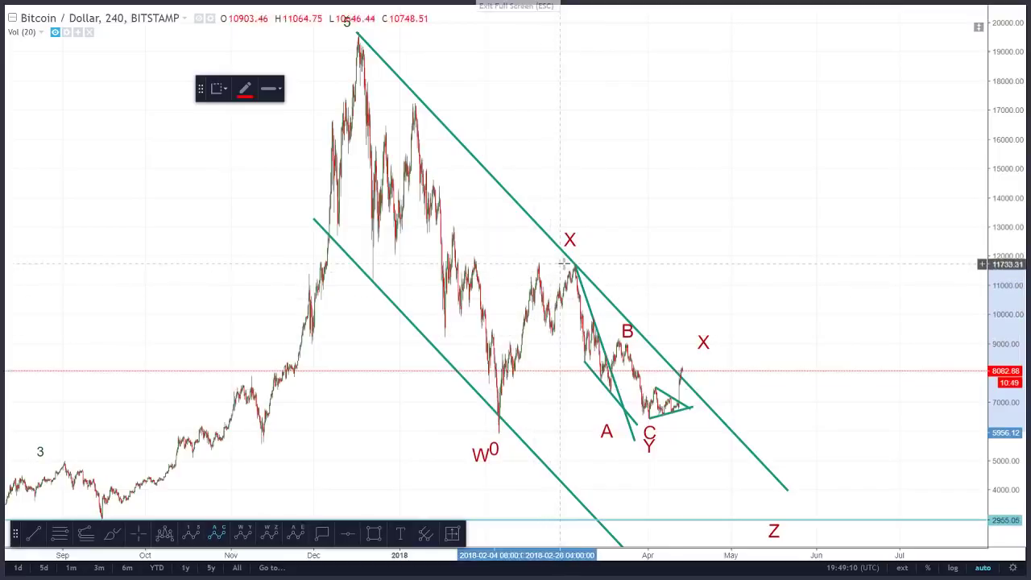
{"action": "left_click", "coordinate": [619, 309]}
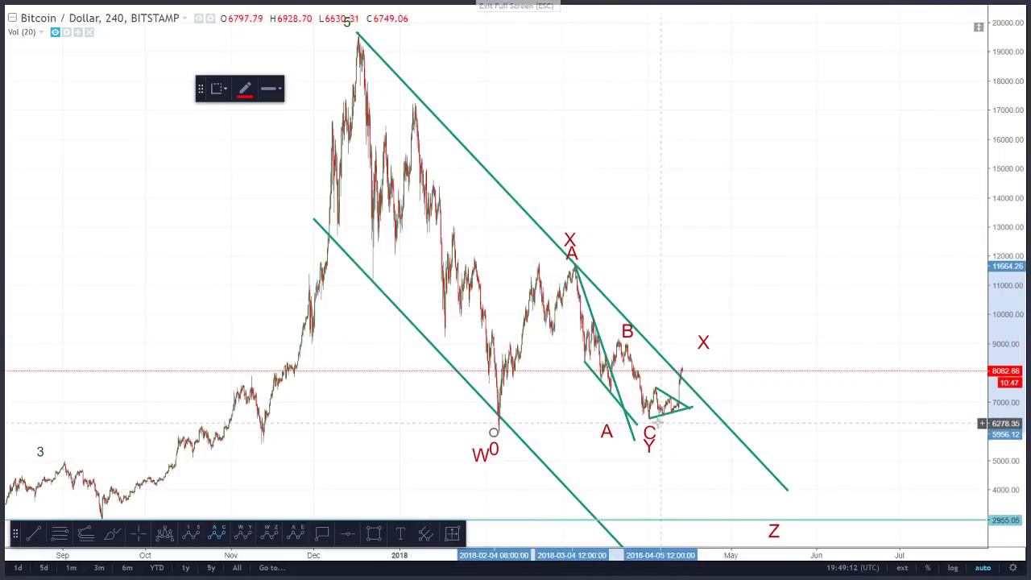
{"action": "left_click", "coordinate": [722, 269]}
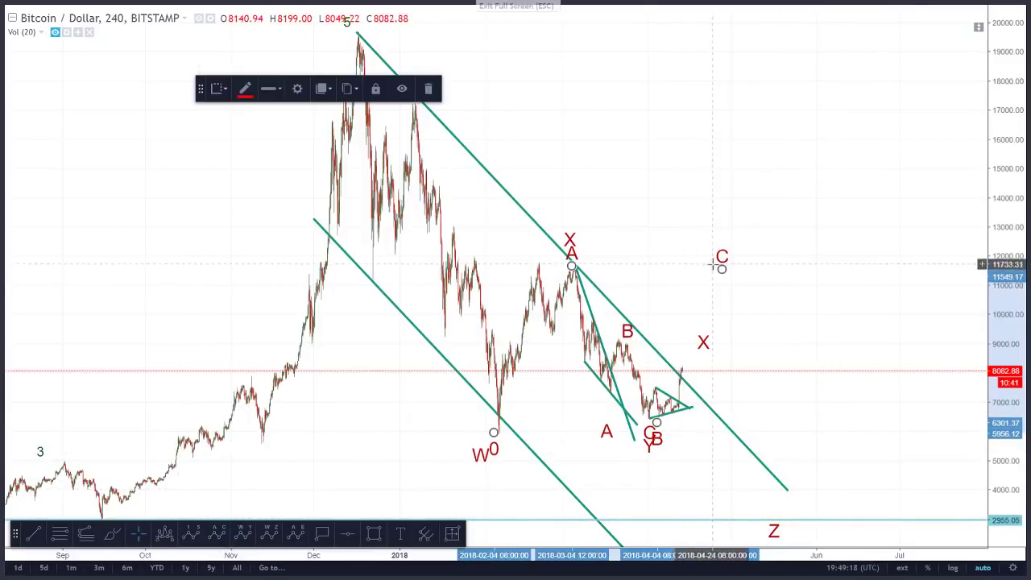
Step: Show the connecting wave lines on the ABC correction, and delete the whole pattern from the chart
{"action": "left_click", "coordinate": [297, 89]}
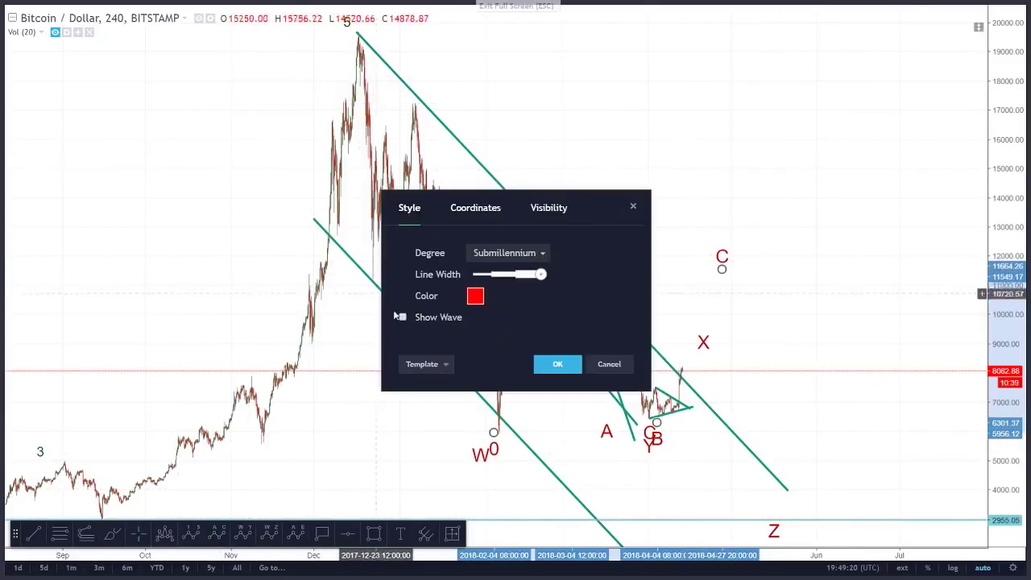
{"action": "left_click", "coordinate": [403, 317]}
{"action": "left_click", "coordinate": [556, 364]}
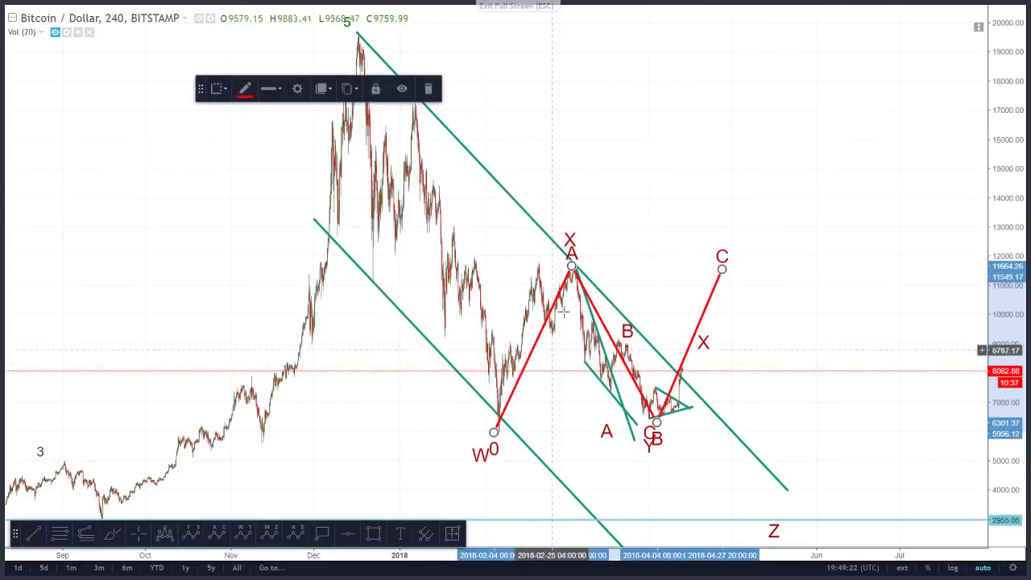
{"action": "left_click", "coordinate": [520, 153]}
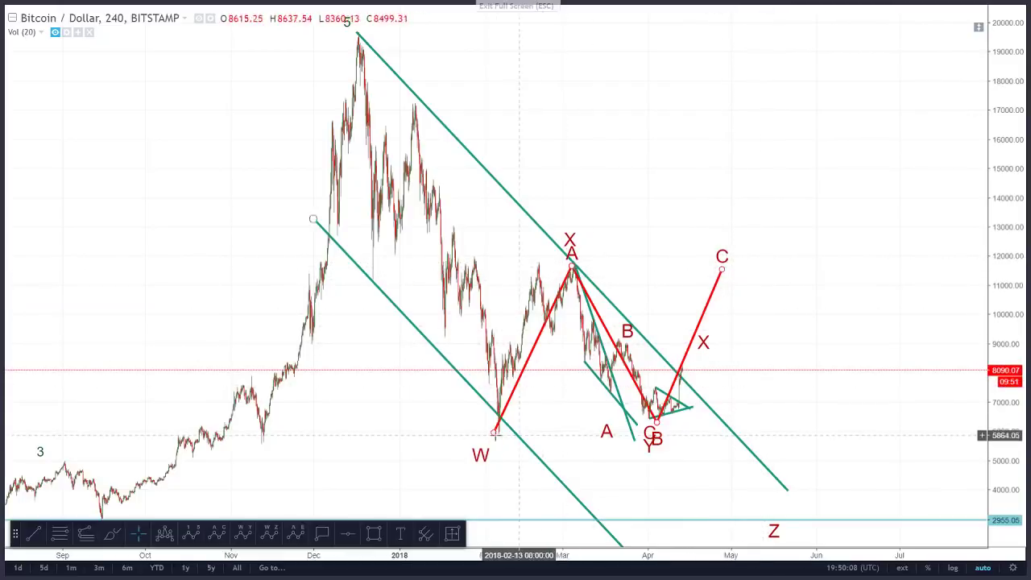
{"action": "left_click", "coordinate": [721, 272]}
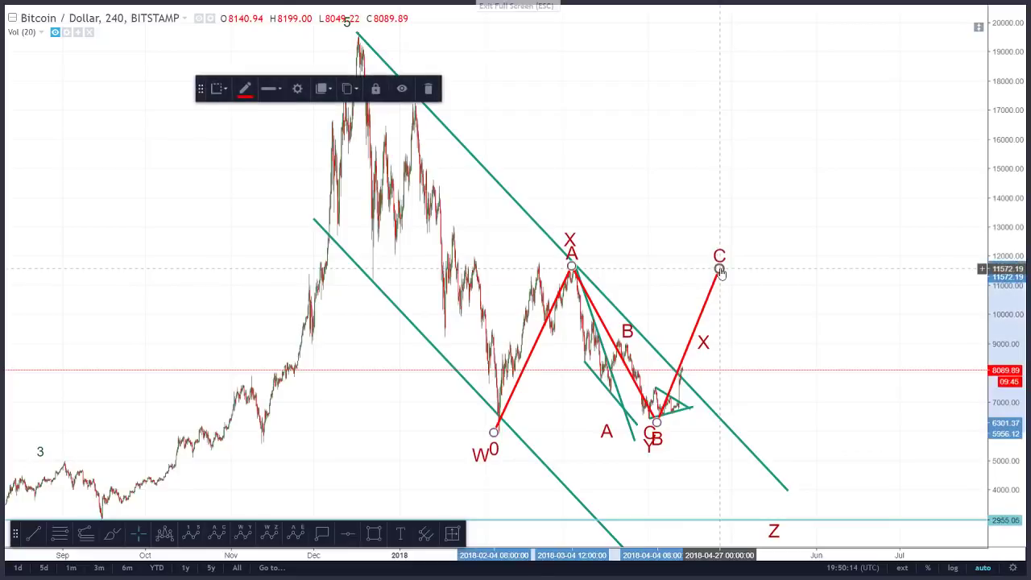
{"action": "left_click", "coordinate": [426, 88]}
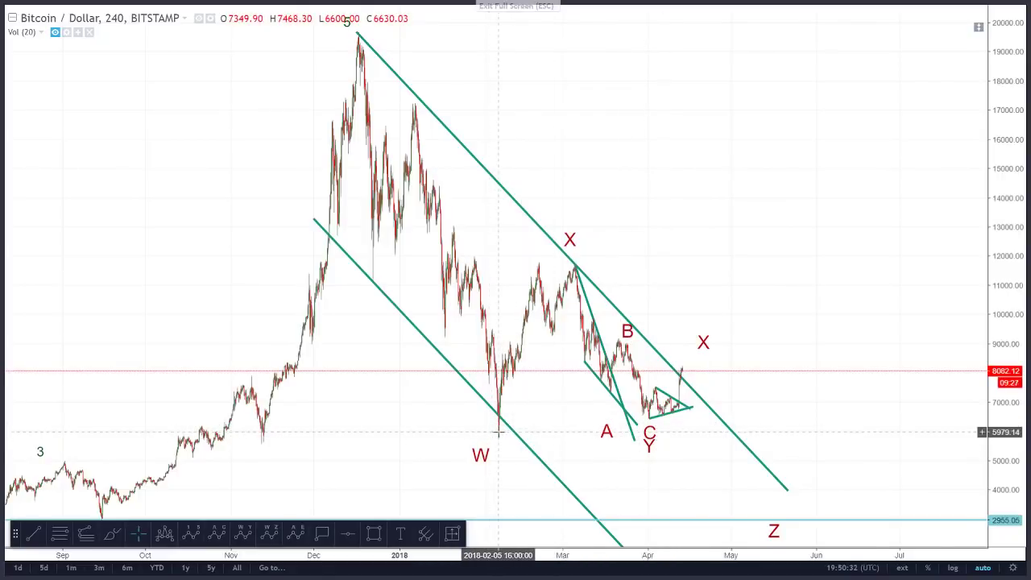
Step: Show the volume indicator on the Bitcoin chart and leave the full-screen view
{"action": "left_click", "coordinate": [55, 32]}
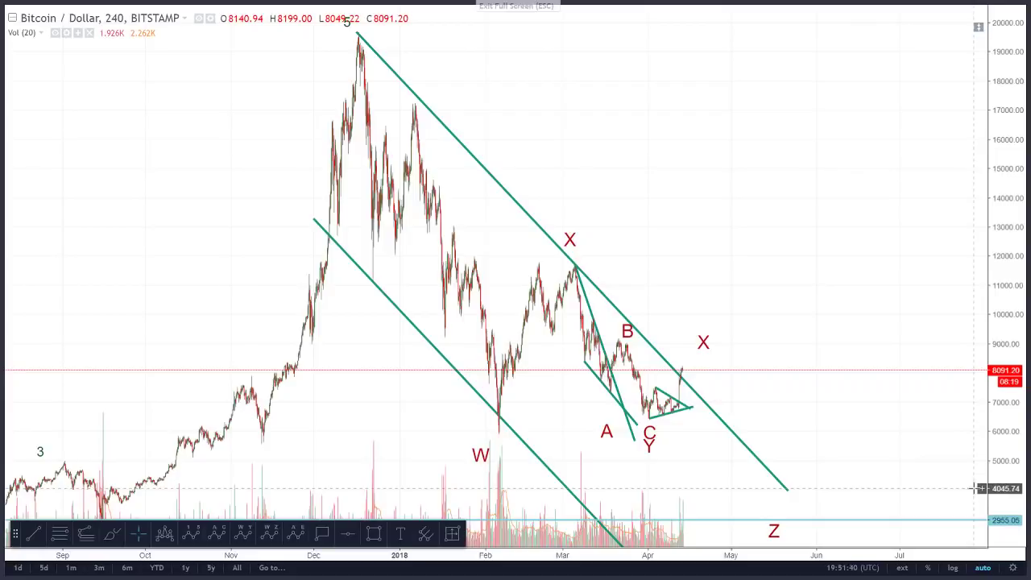
{"action": "key", "text": "Escape"}
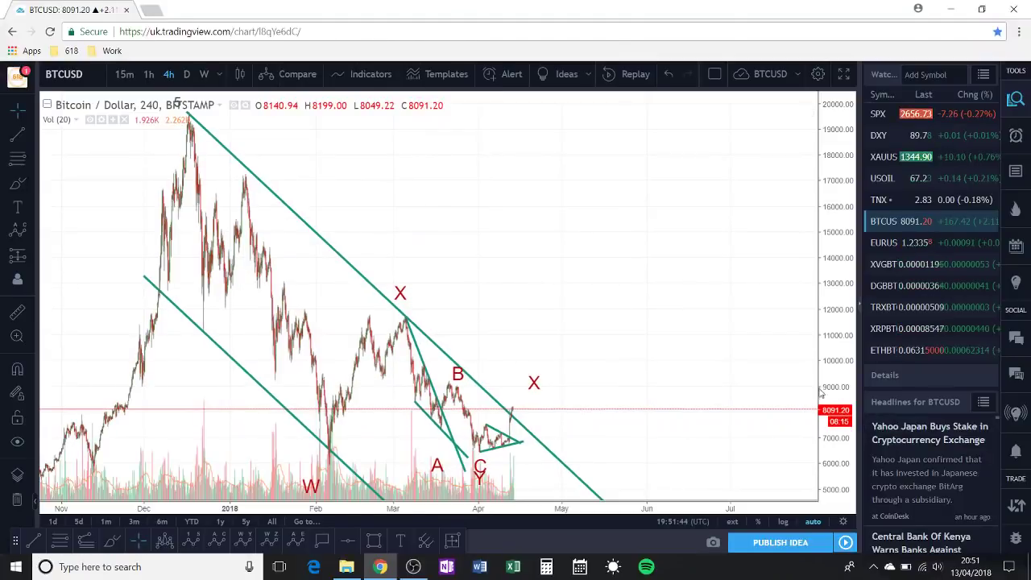
Step: Open the gold chart XAUUSD on the weekly interval, showing its price history back to 1998
{"action": "left_click", "coordinate": [882, 158]}
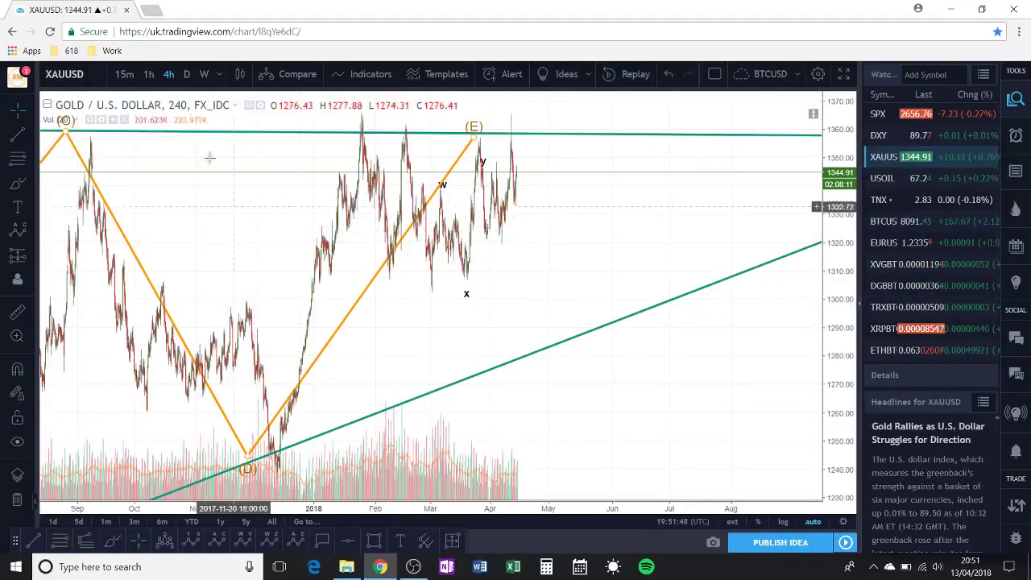
{"action": "left_click", "coordinate": [204, 74]}
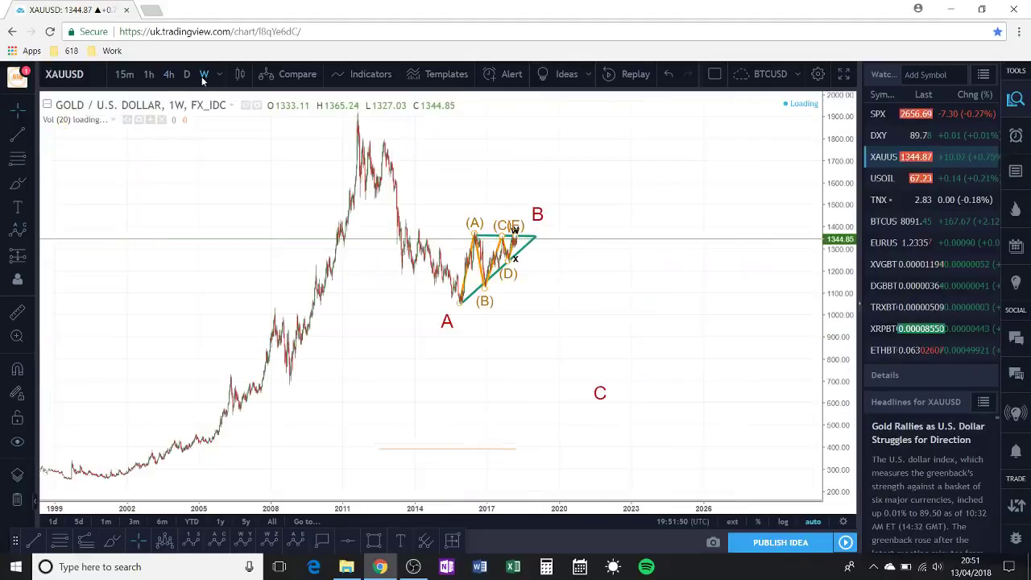
{"action": "scroll", "coordinate": [717, 209], "scroll_direction": "down", "scroll_amount": 3}
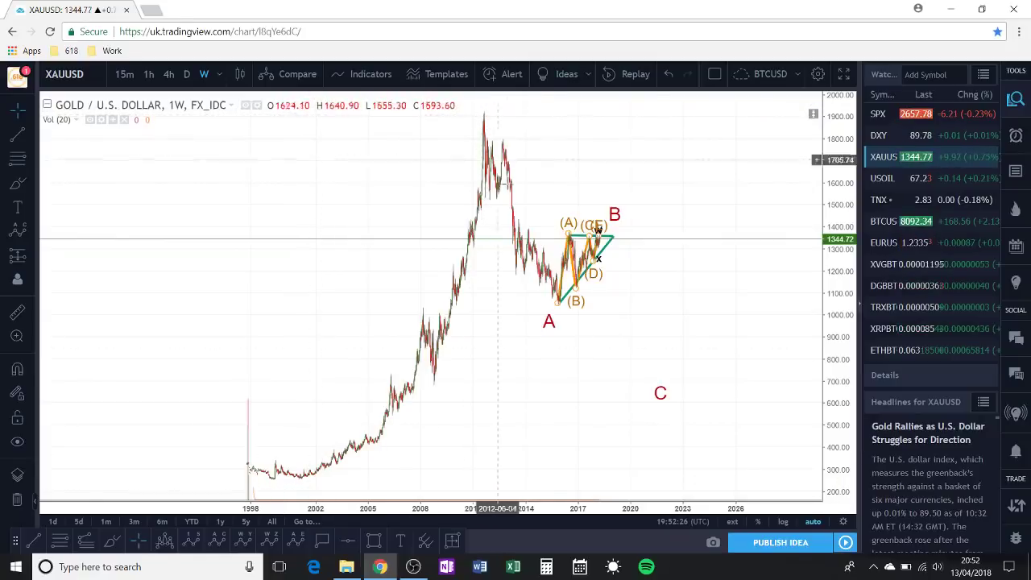
Step: Measure the Fibonacci retracement of gold's rise from the 2001 low near 248 to the 2011 high near 1928
{"action": "left_click", "coordinate": [59, 540]}
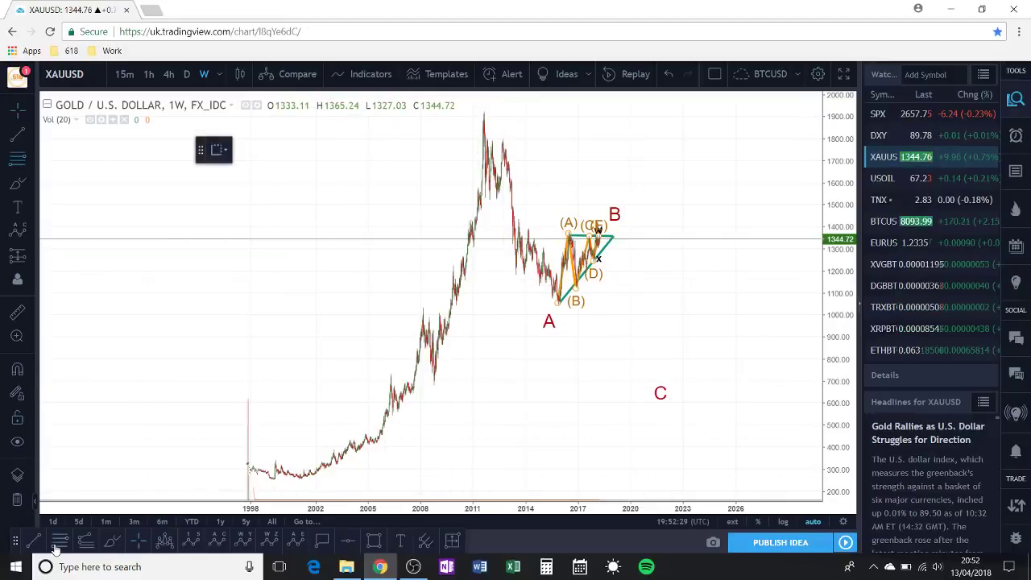
{"action": "left_click", "coordinate": [311, 481]}
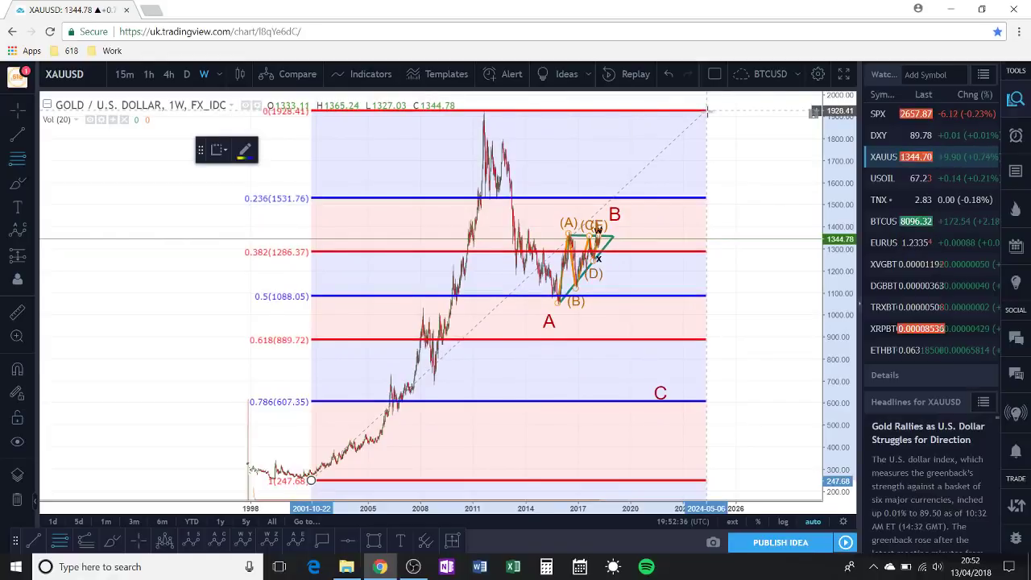
{"action": "key", "text": "Escape"}
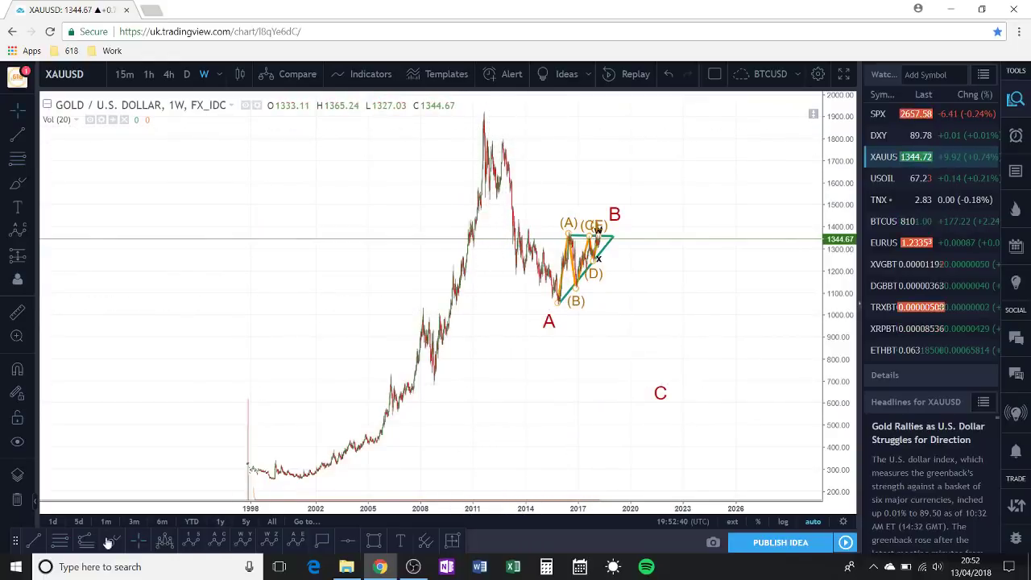
{"action": "left_click", "coordinate": [191, 541]}
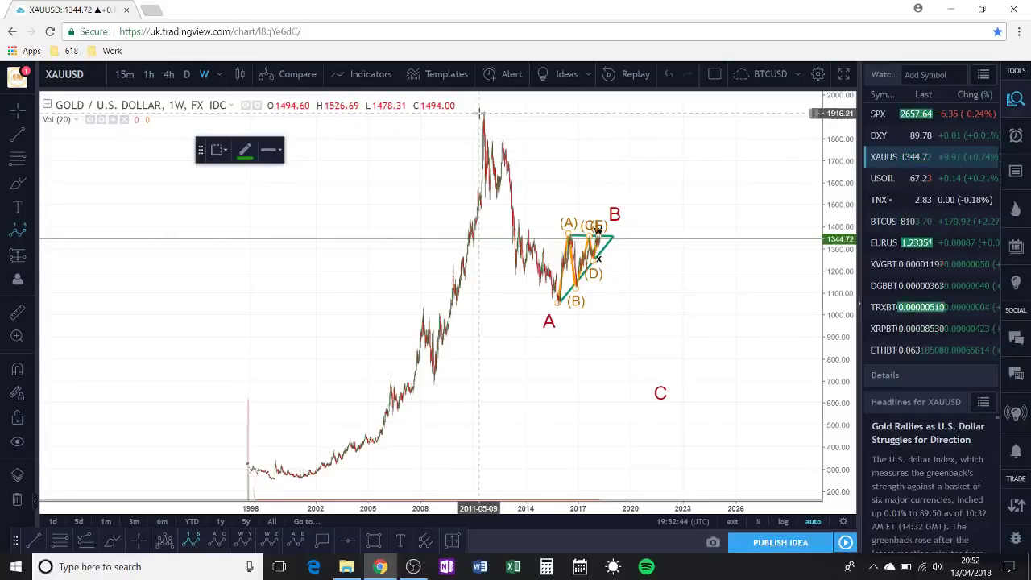
{"action": "key", "text": "Escape"}
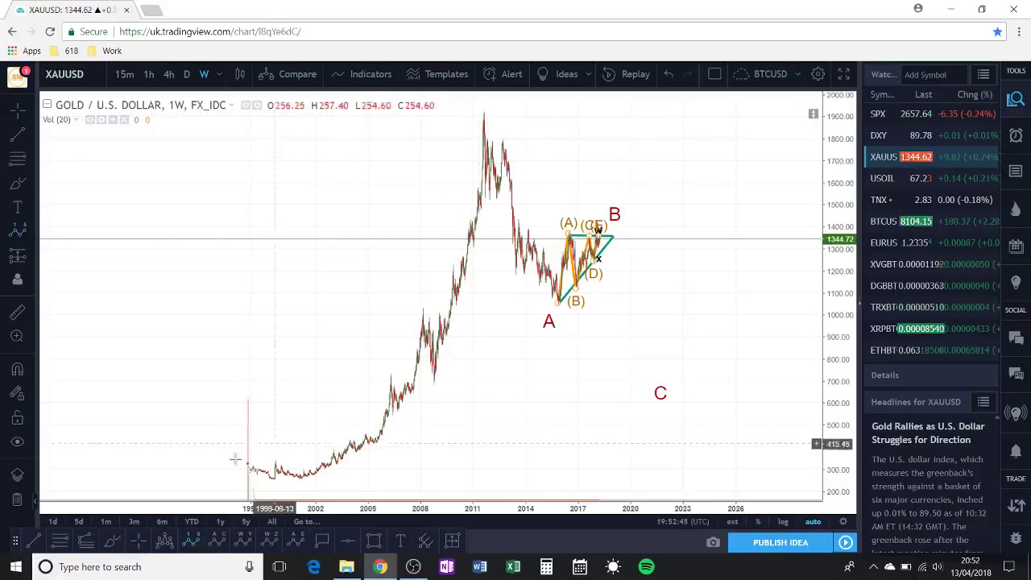
Step: Place a trend-based Fibonacci extension on gold's decline, from about 1922 to 1520 and back up to 1797, and delete it
{"action": "left_click", "coordinate": [86, 542]}
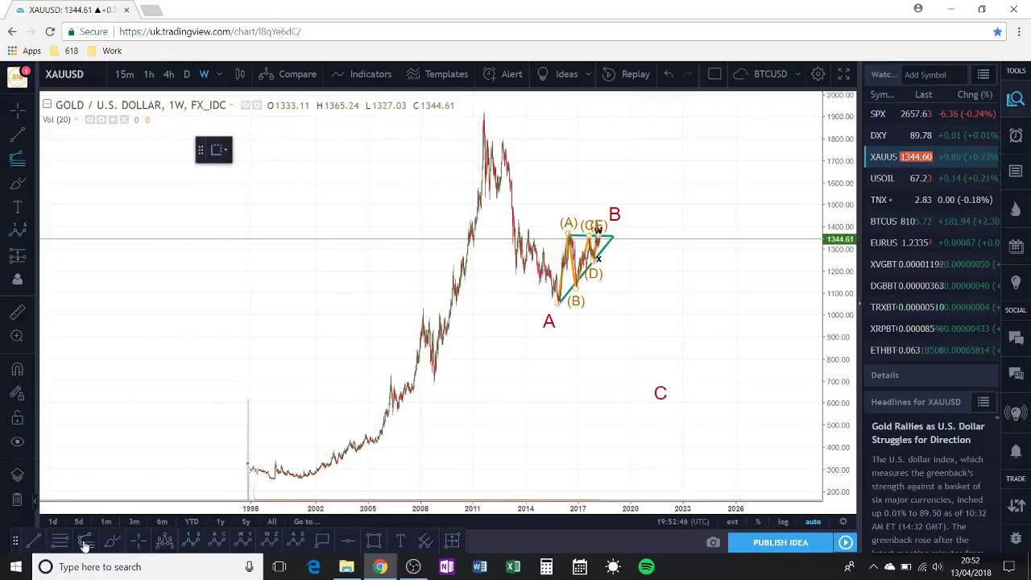
{"action": "left_click", "coordinate": [475, 113]}
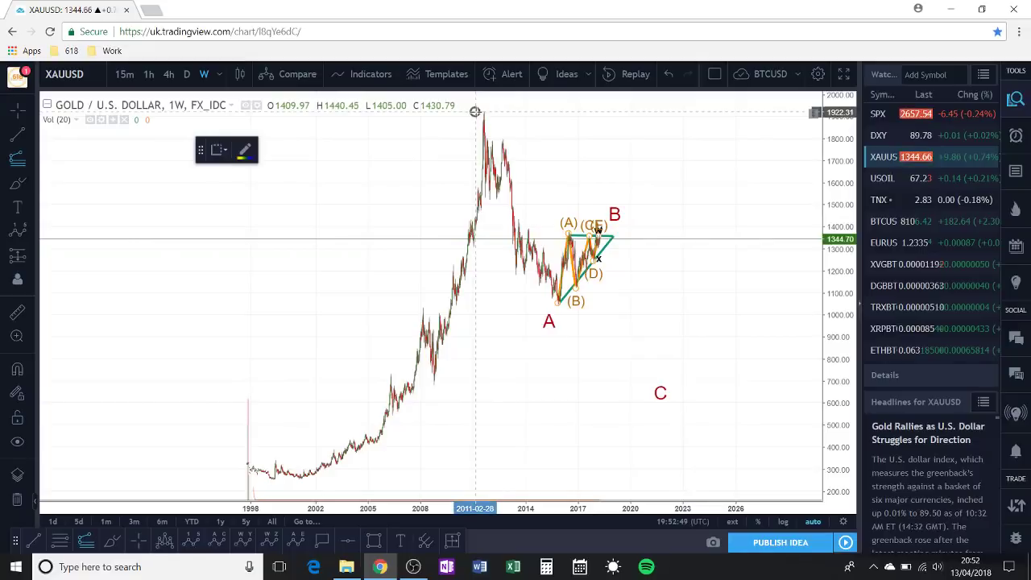
{"action": "left_click", "coordinate": [484, 199]}
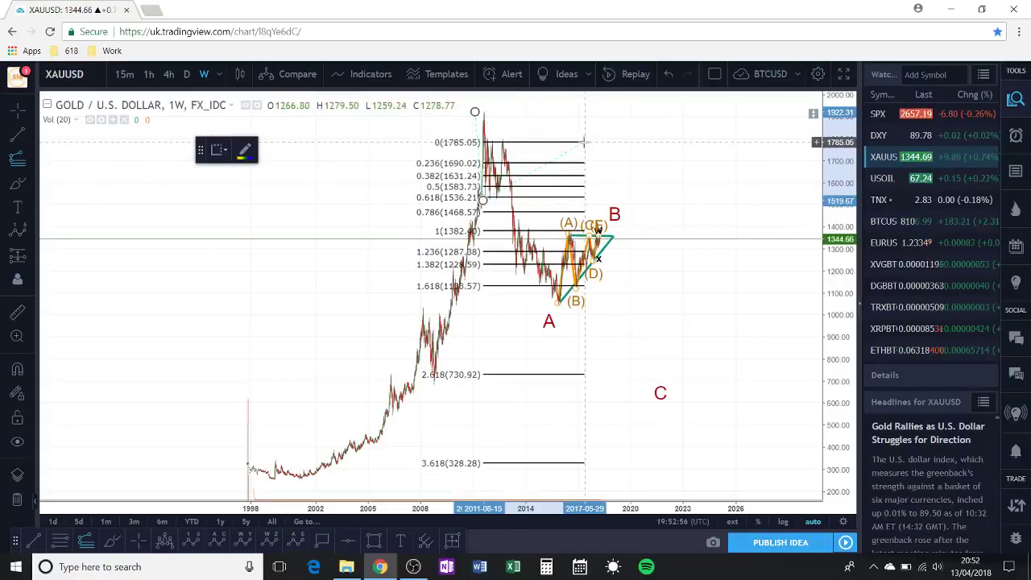
{"action": "left_click", "coordinate": [551, 139]}
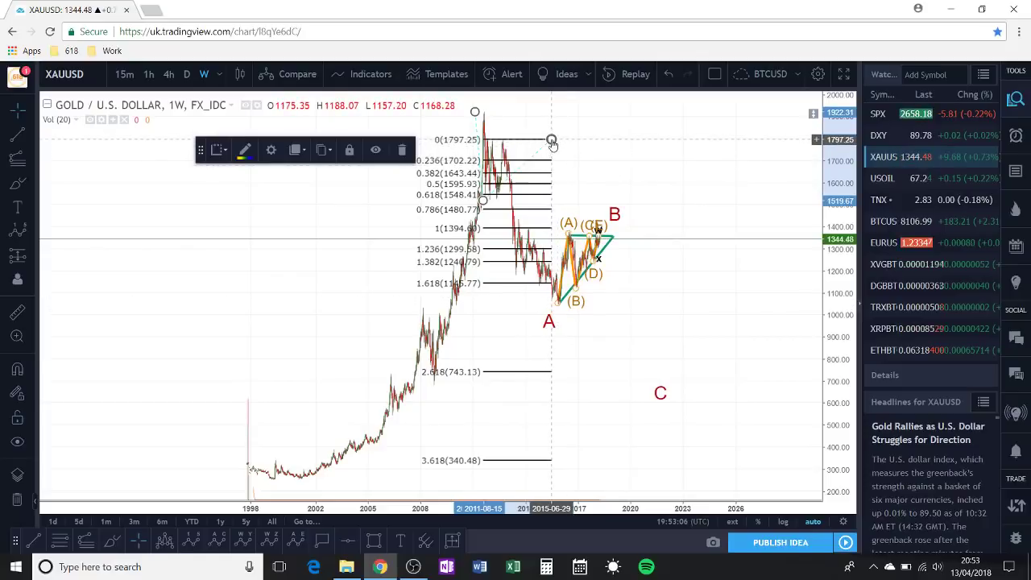
{"action": "left_click", "coordinate": [402, 150]}
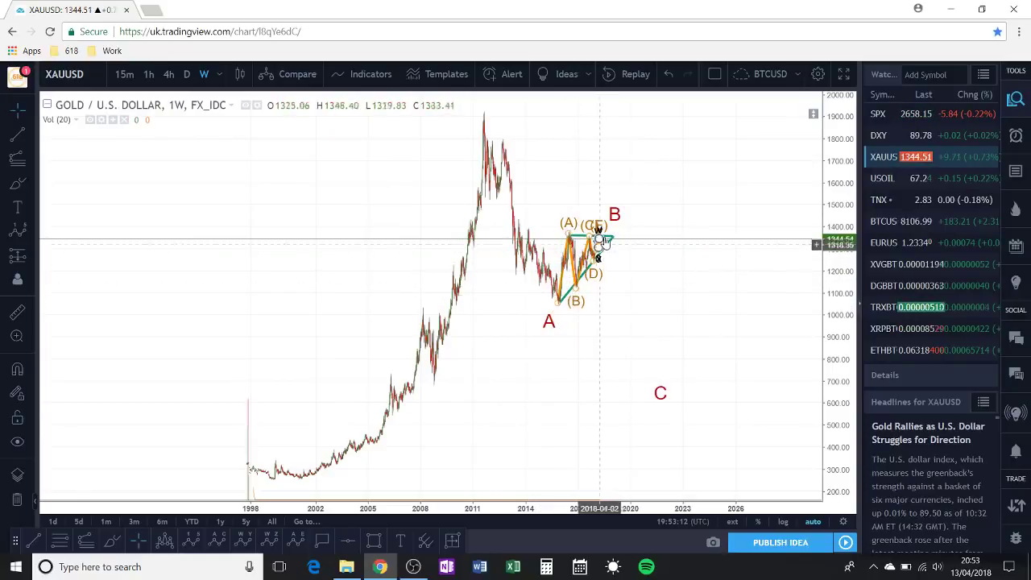
Step: Hide all drawings around gold's ABCDE triangle to examine the bare price action, and show them again
{"action": "scroll", "coordinate": [628, 294], "scroll_direction": "up", "scroll_amount": 3}
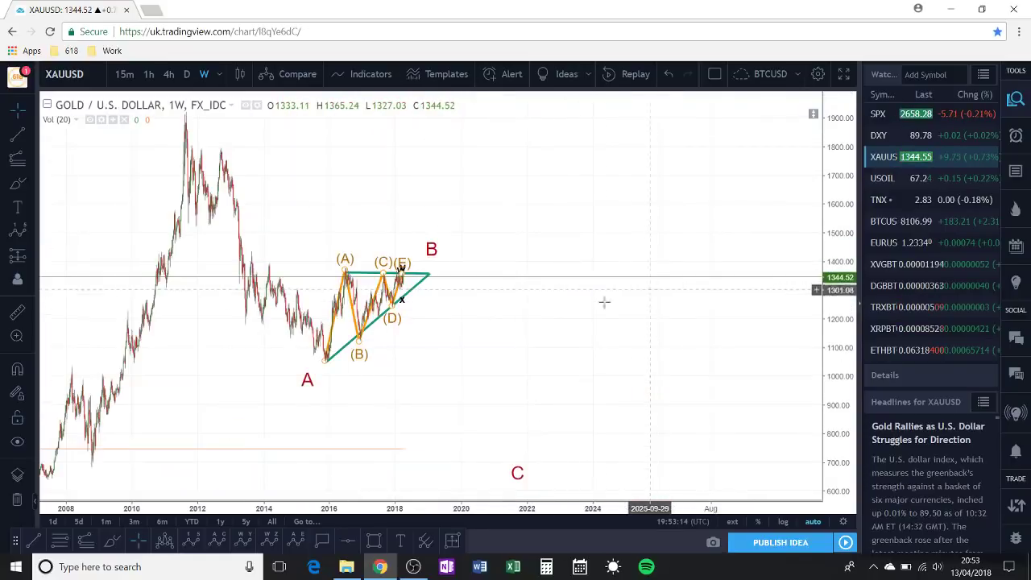
{"action": "left_click", "coordinate": [18, 442]}
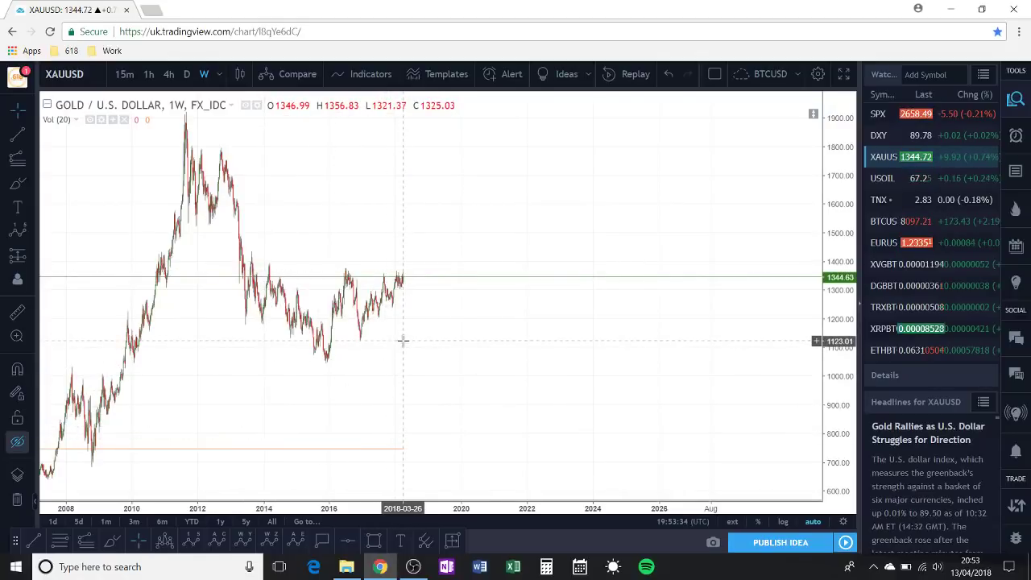
{"action": "left_click", "coordinate": [35, 544]}
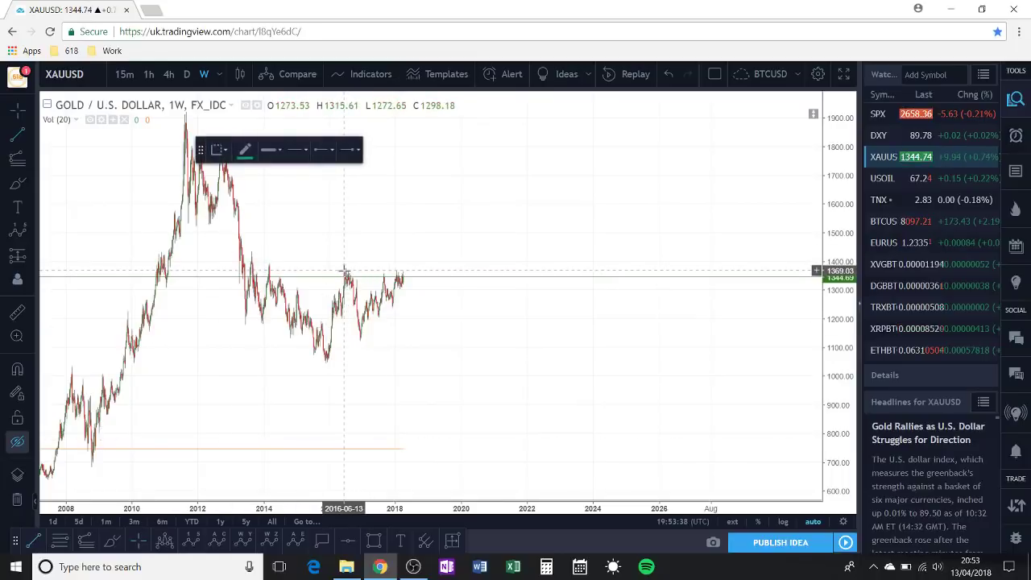
{"action": "key", "text": "ctrl+alt+h"}
{"action": "left_click_drag", "start_coordinate": [401, 267], "coordinate": [403, 224]}
{"action": "key", "text": "ctrl+z"}
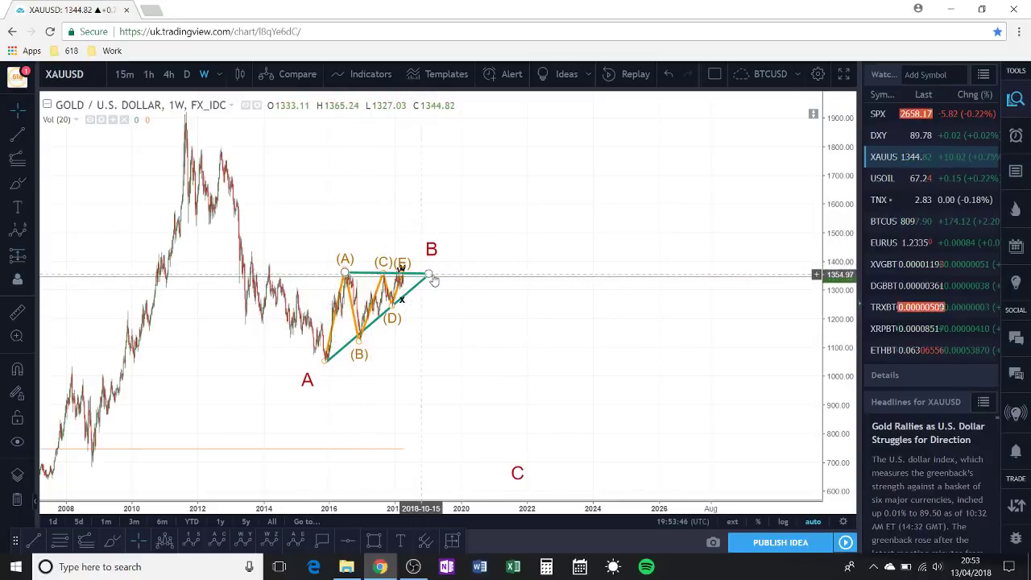
Step: Move the C point of gold's large red ABC correction up to about 832 in mid-2020
{"action": "left_click", "coordinate": [345, 274]}
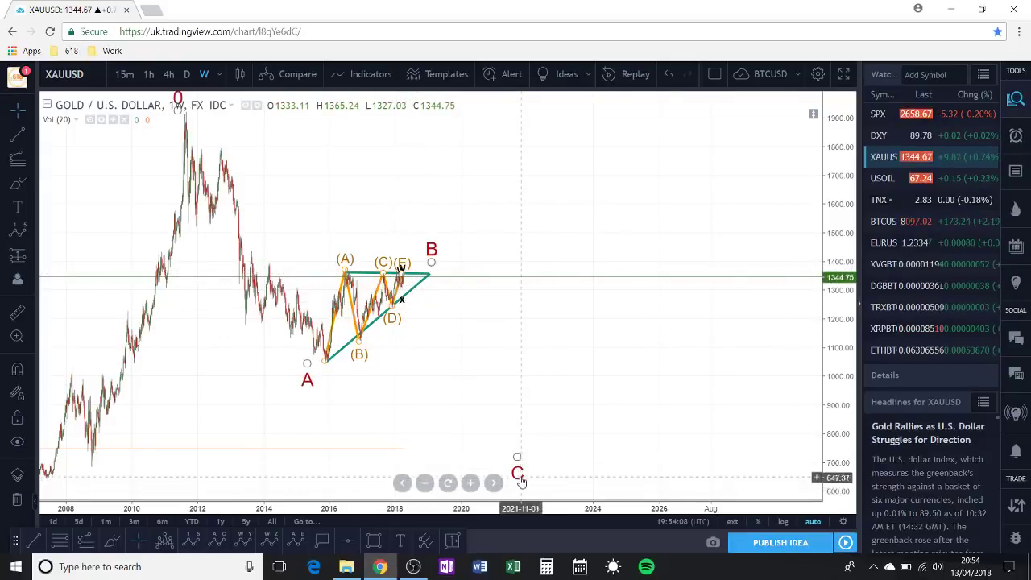
{"action": "mouse_move", "coordinate": [519, 479]}
{"action": "left_mouse_down"}
{"action": "mouse_move", "coordinate": [479, 441]}
{"action": "mouse_move", "coordinate": [460, 398]}
{"action": "left_mouse_up"}
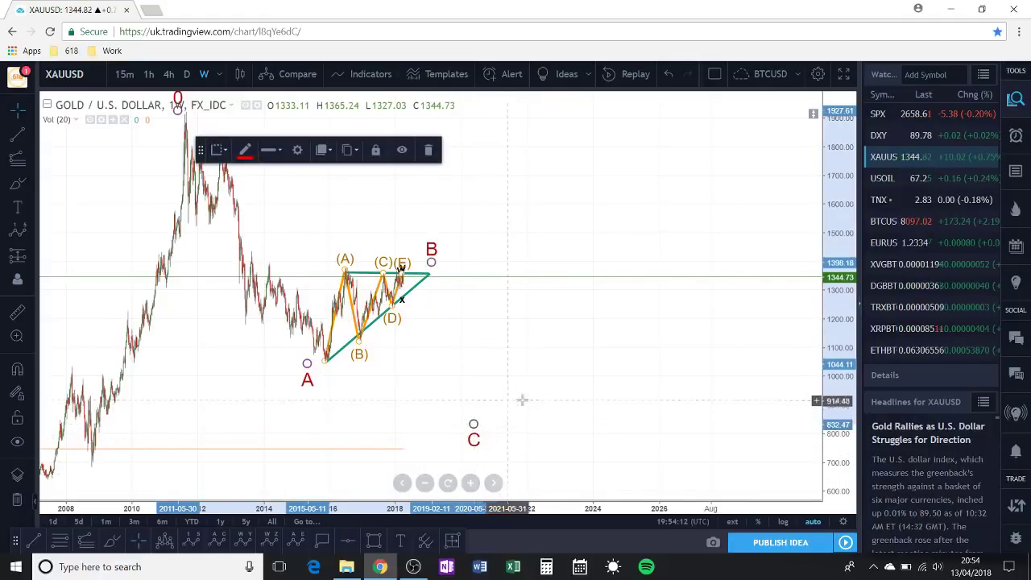
{"action": "key", "text": "Escape"}
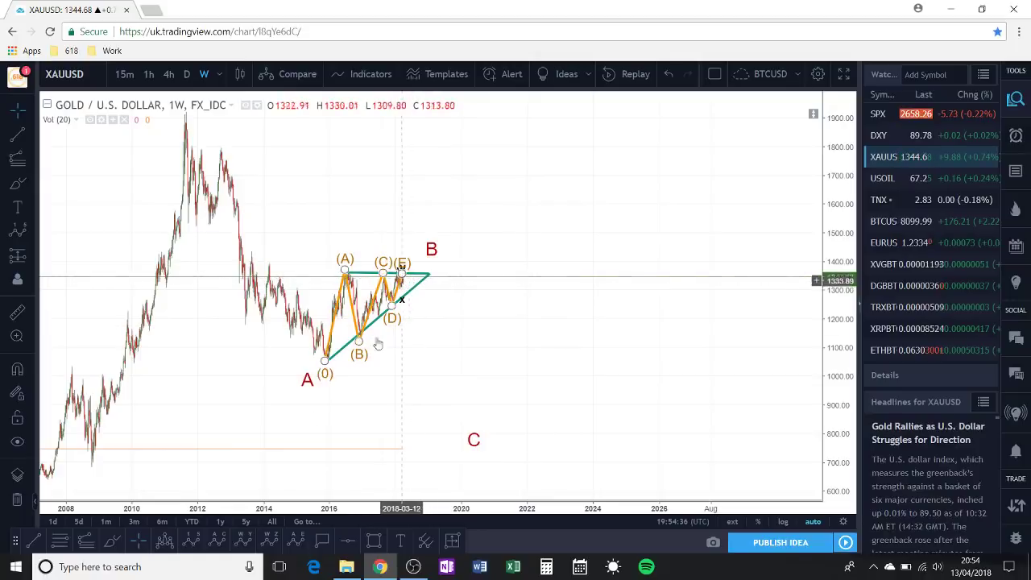
Step: Hide the drawings on the gold chart and open the S&P 500 chart (SPX), showing its price history back to 1980
{"action": "left_click", "coordinate": [18, 443]}
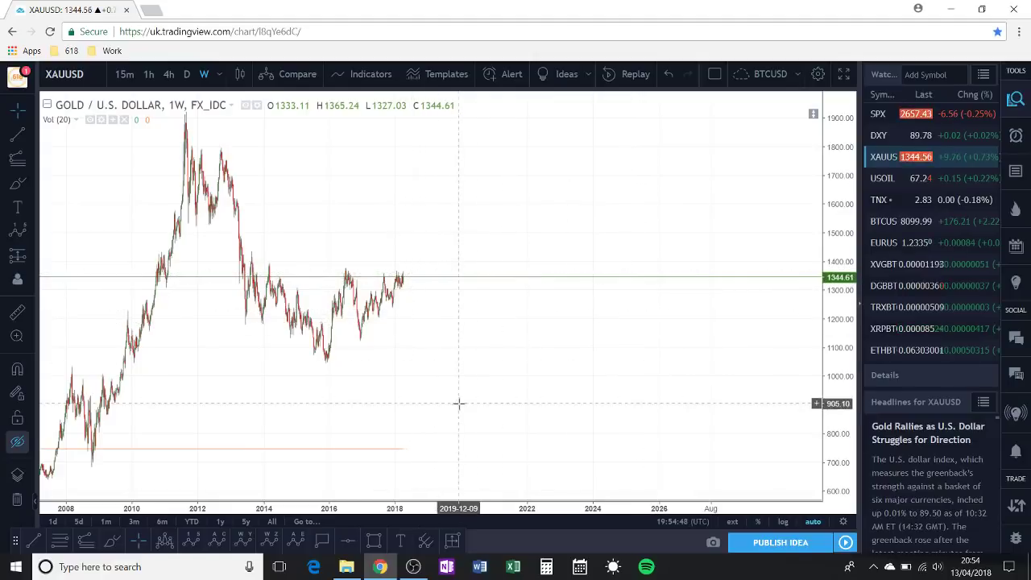
{"action": "left_click", "coordinate": [878, 116]}
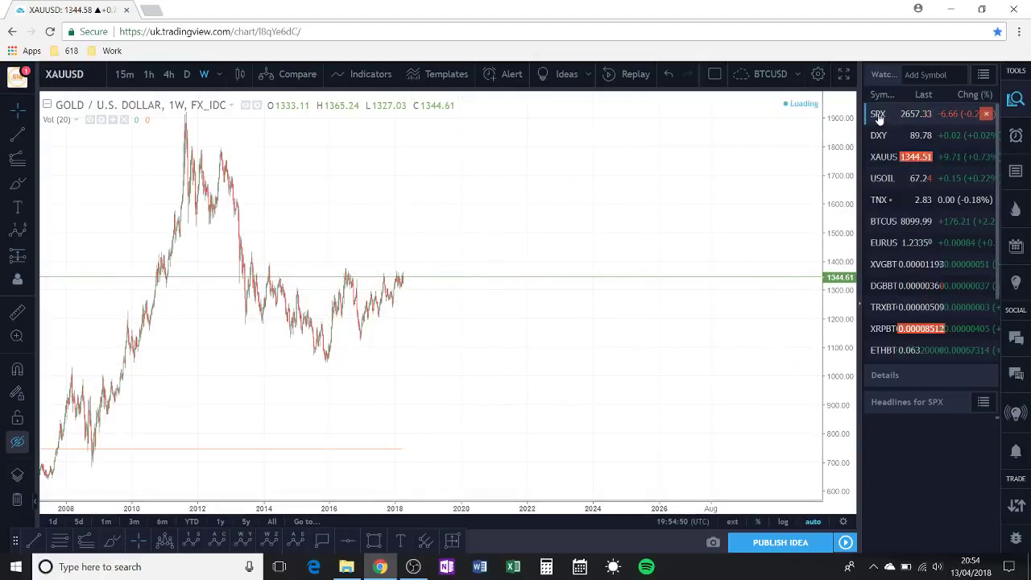
{"action": "scroll", "coordinate": [506, 237], "scroll_direction": "down", "scroll_amount": 2}
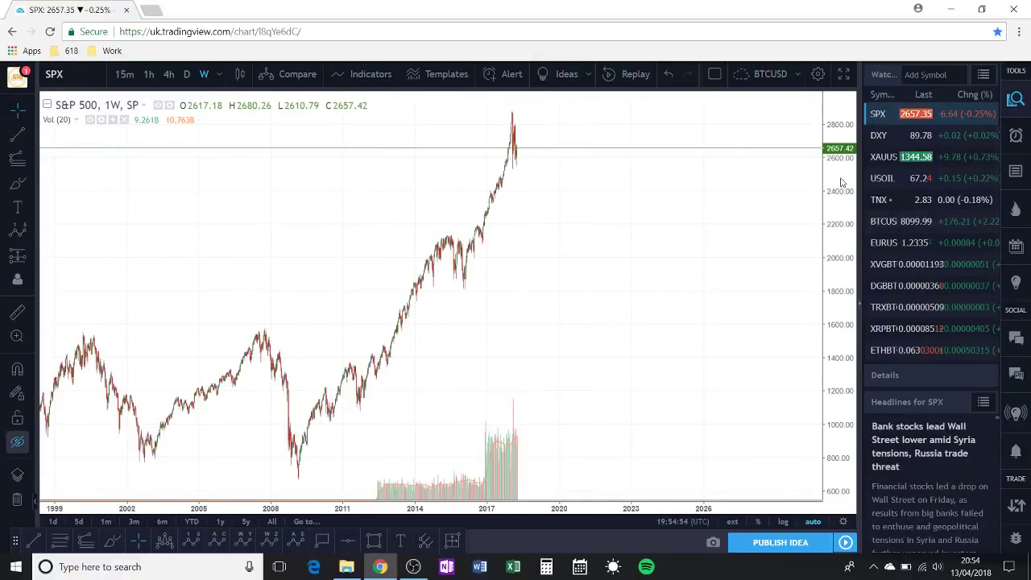
{"action": "left_click_drag", "start_coordinate": [845, 187], "coordinate": [844, 325]}
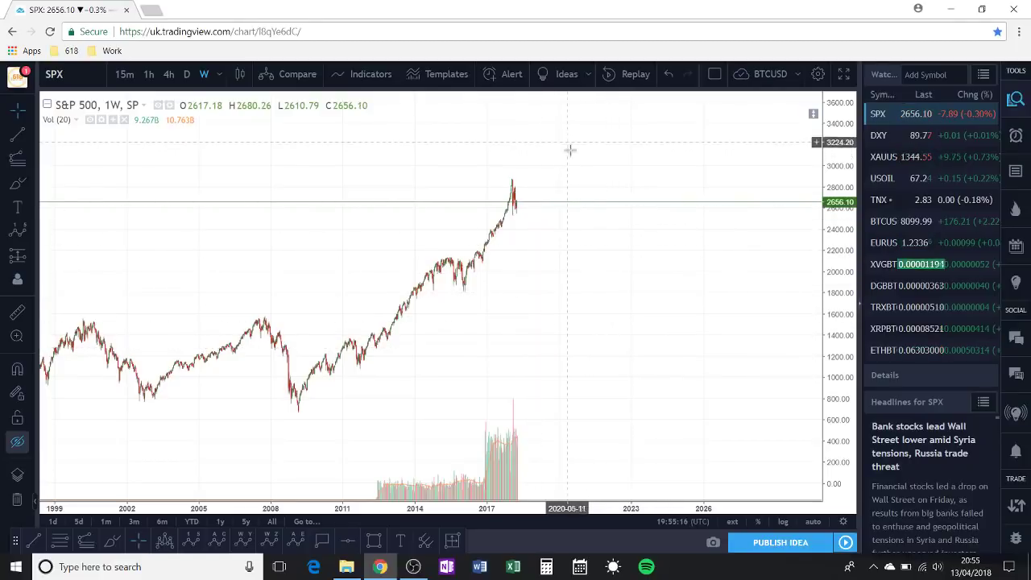
{"action": "scroll", "coordinate": [565, 262], "scroll_direction": "down", "scroll_amount": 2}
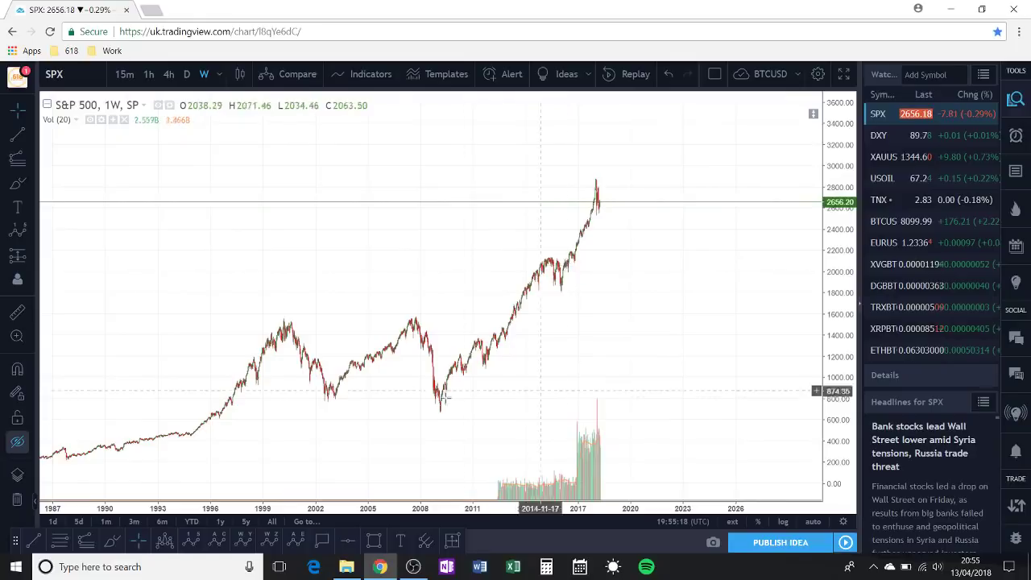
{"action": "left_click_drag", "start_coordinate": [286, 442], "coordinate": [426, 438]}
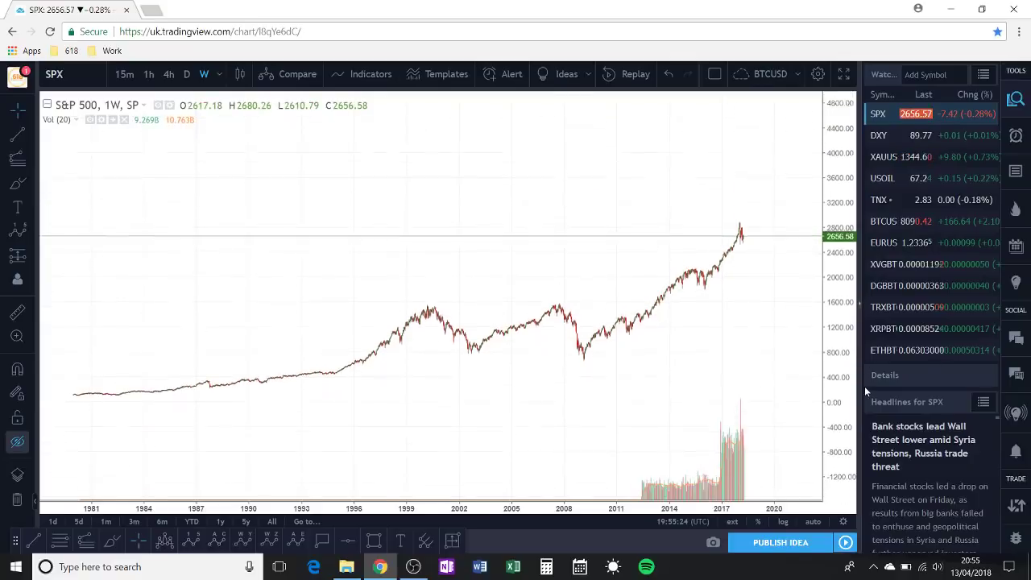
Step: Draw a five-wave impulse on the S&P 500 starting in 1980 near 39, with points 1 to 5 near 1611, 582, 3318, 2515 and 4494
{"action": "left_click", "coordinate": [191, 541]}
{"action": "left_click", "coordinate": [75, 394]}
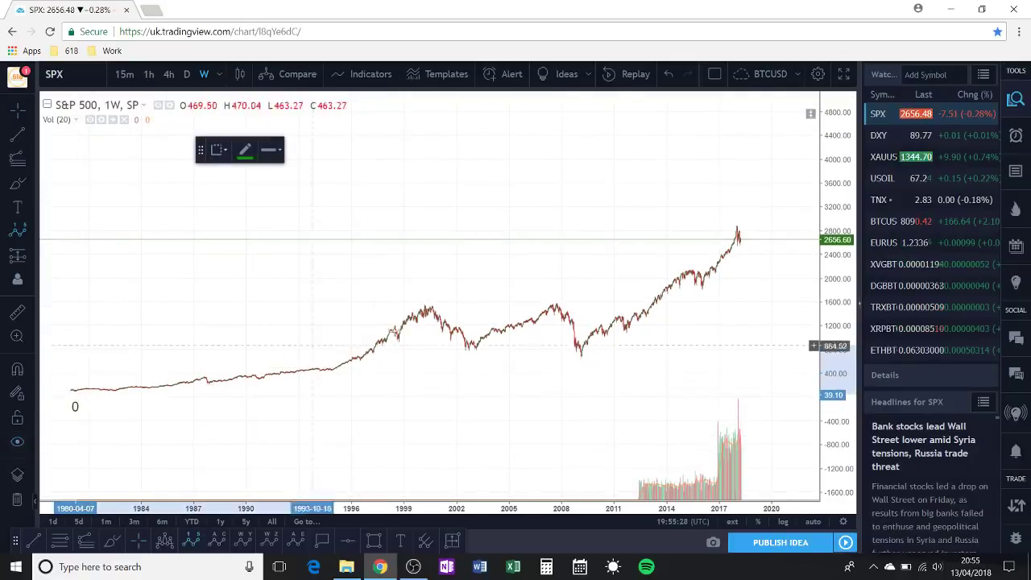
{"action": "left_click", "coordinate": [411, 304]}
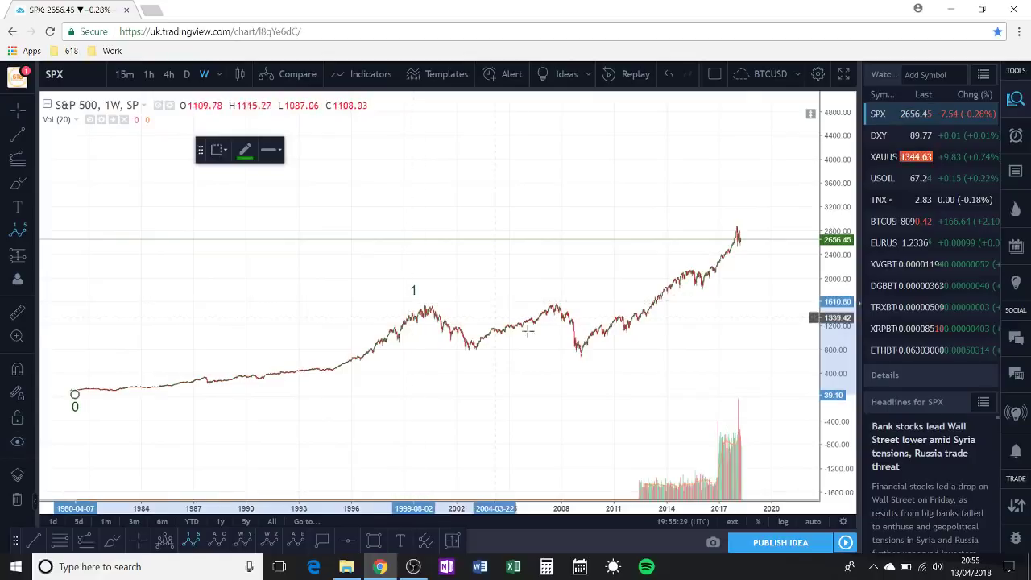
{"action": "left_click", "coordinate": [575, 362]}
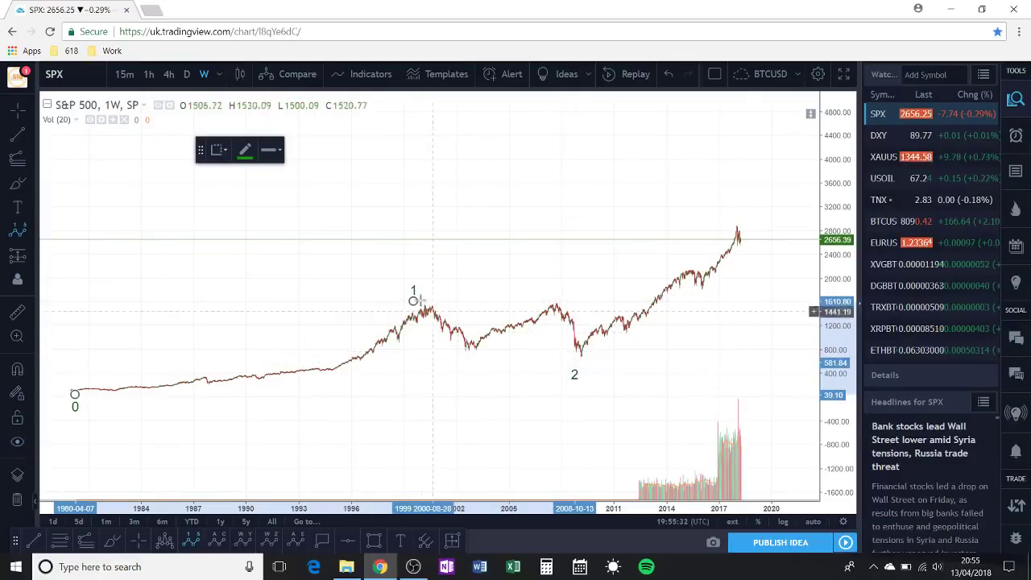
{"action": "left_click", "coordinate": [587, 353]}
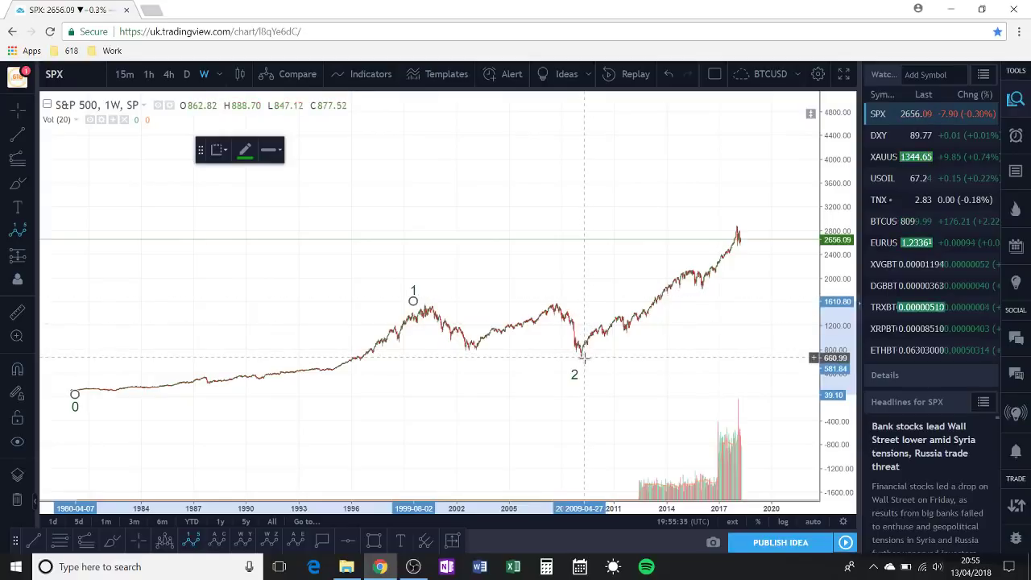
{"action": "left_click", "coordinate": [758, 199]}
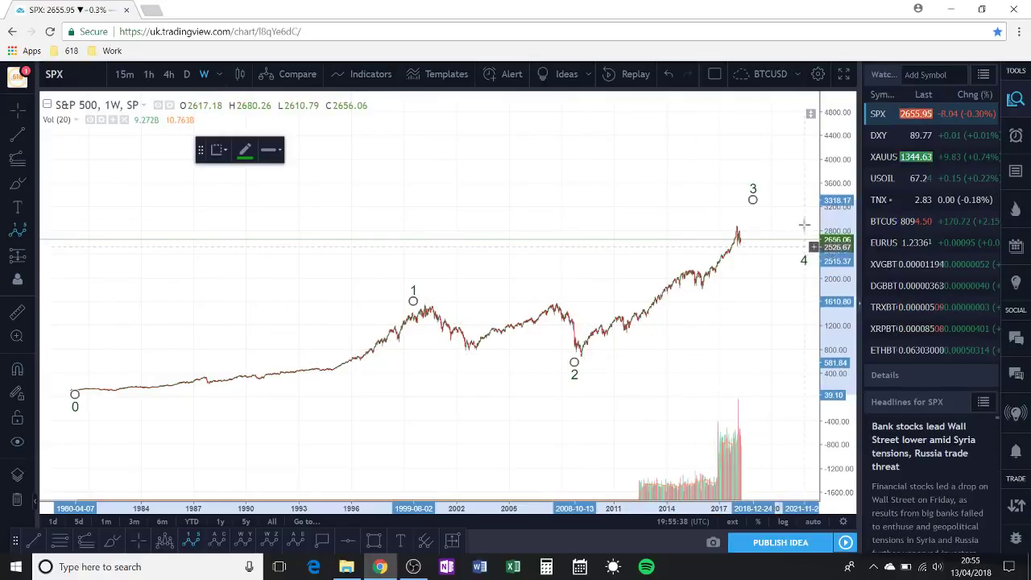
{"action": "left_click", "coordinate": [804, 248]}
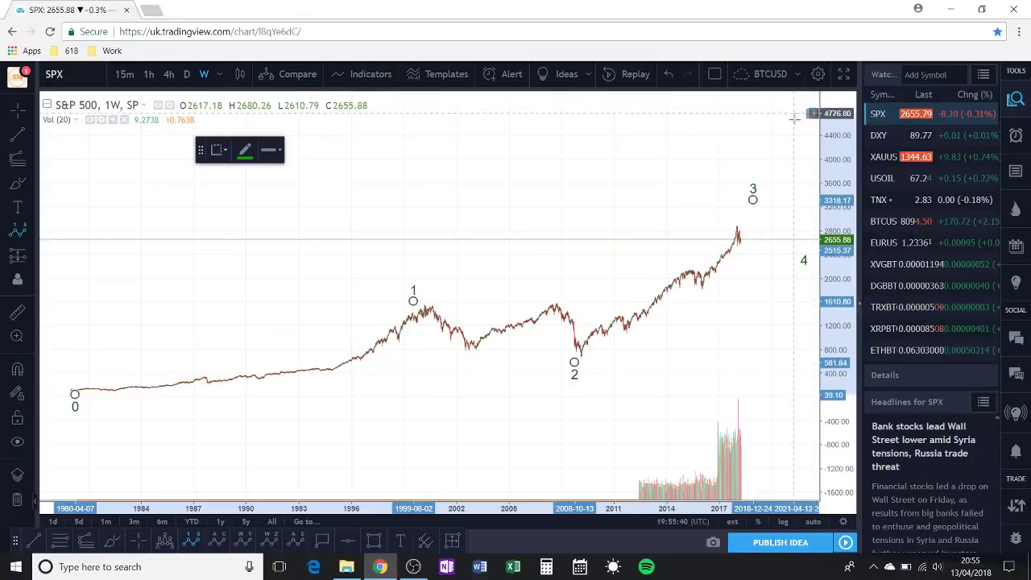
{"action": "left_click", "coordinate": [808, 130]}
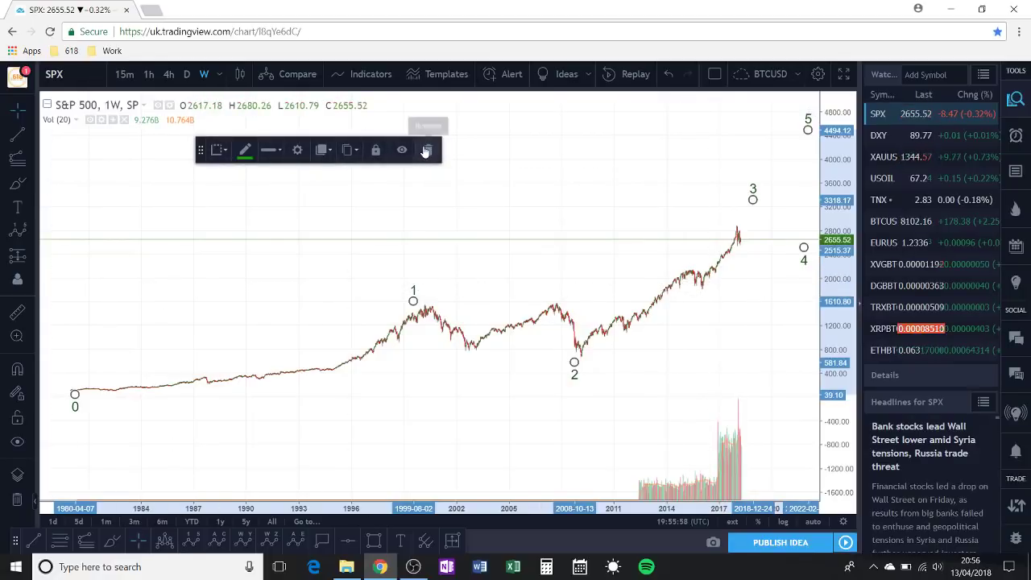
Step: Switch the S&P 500 chart to the daily interval and bring the whole green five-wave count starting in 2016 into view
{"action": "left_click", "coordinate": [186, 74]}
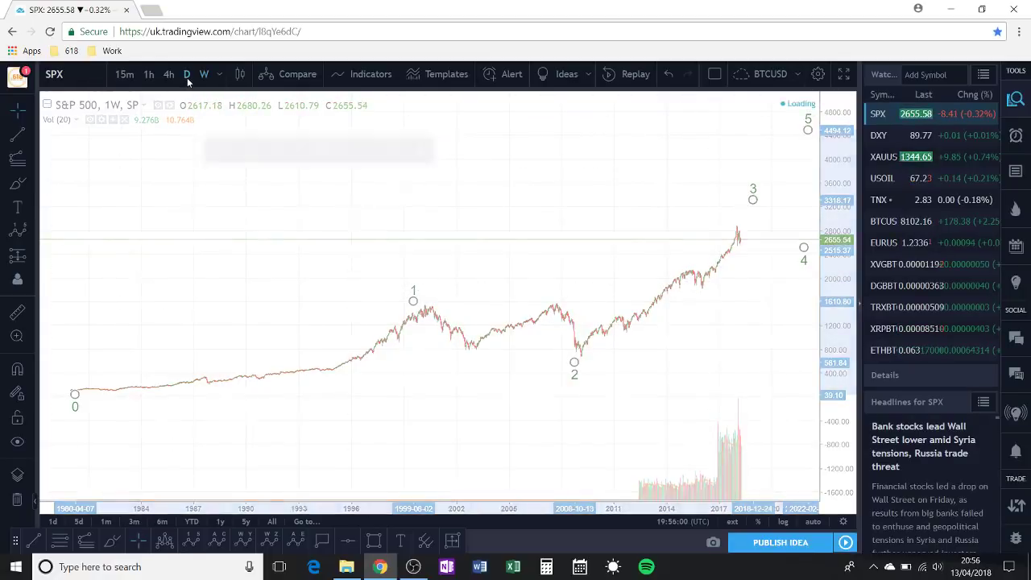
{"action": "scroll", "coordinate": [725, 282], "scroll_direction": "up", "scroll_amount": 3}
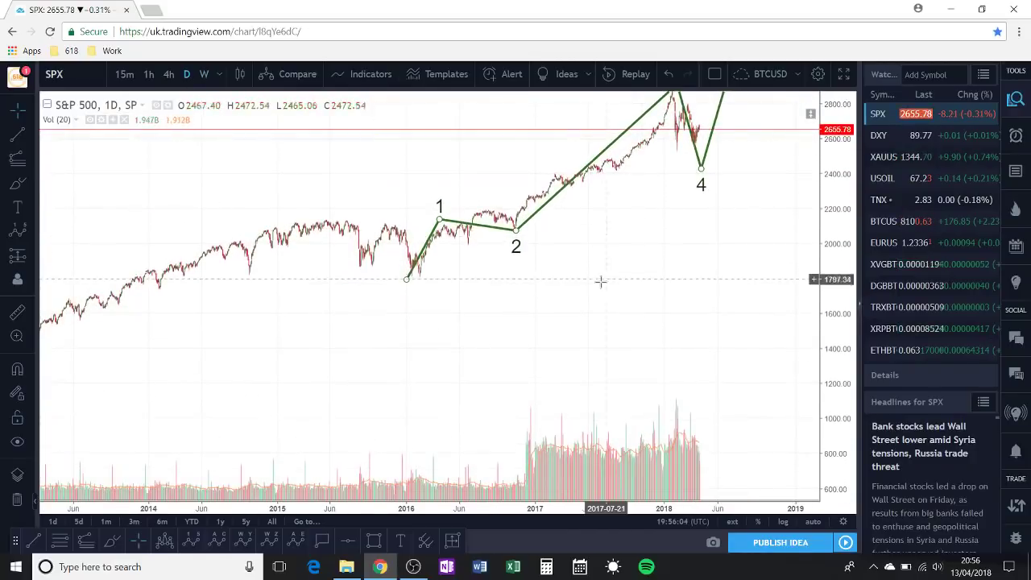
{"action": "left_click_drag", "start_coordinate": [598, 281], "coordinate": [666, 373]}
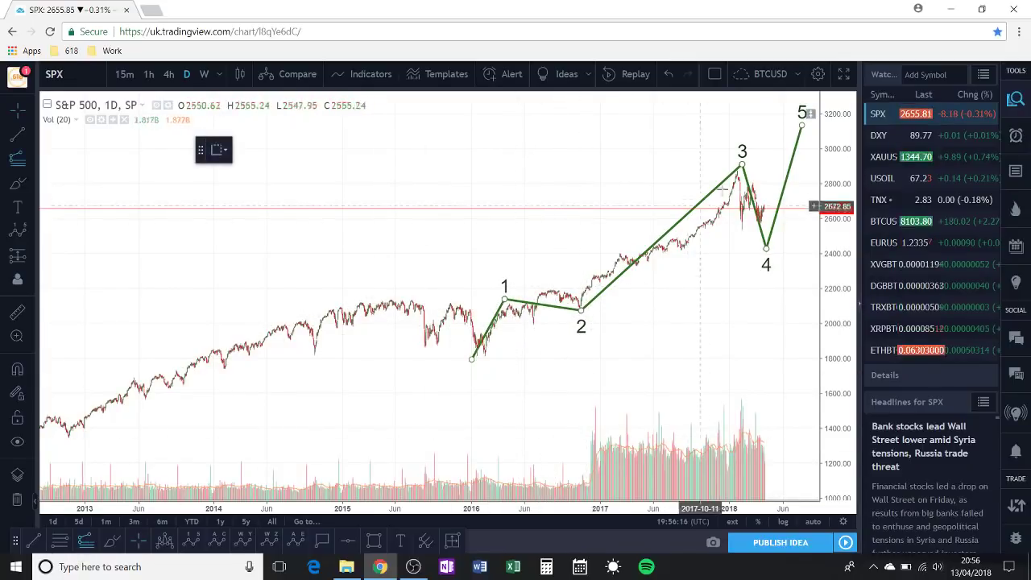
Step: Measure wave 3 with a trend-based Fibonacci extension from about 1812 to 2108 and back to 2077, and remove it
{"action": "left_click", "coordinate": [475, 357]}
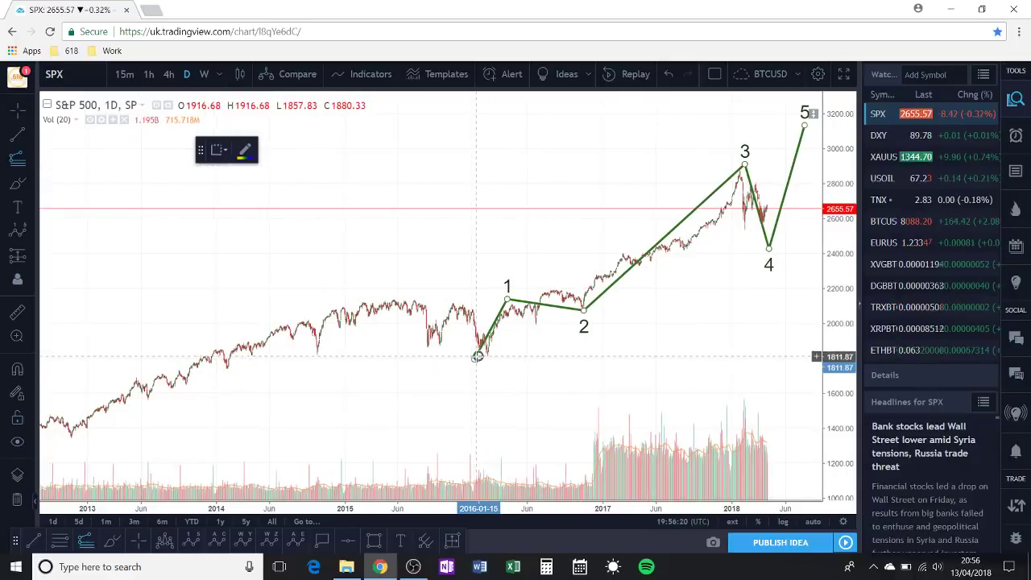
{"action": "left_click", "coordinate": [504, 304]}
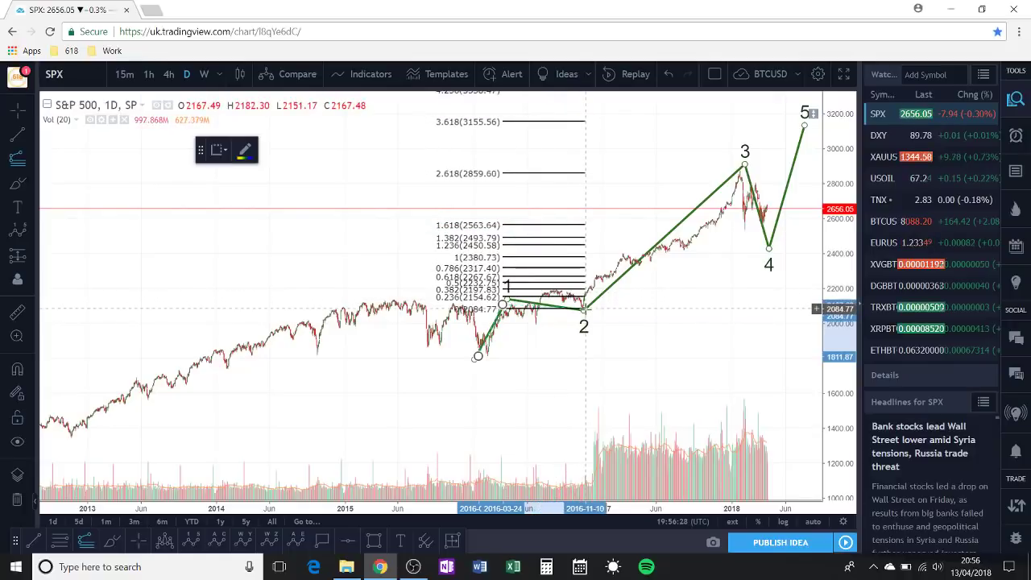
{"action": "left_click", "coordinate": [795, 310]}
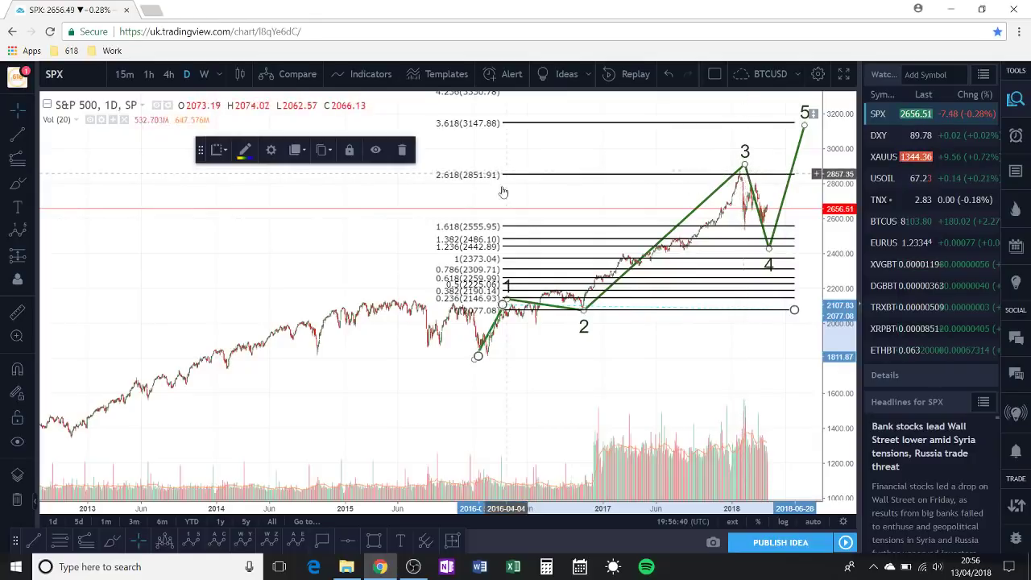
{"action": "left_click", "coordinate": [401, 150]}
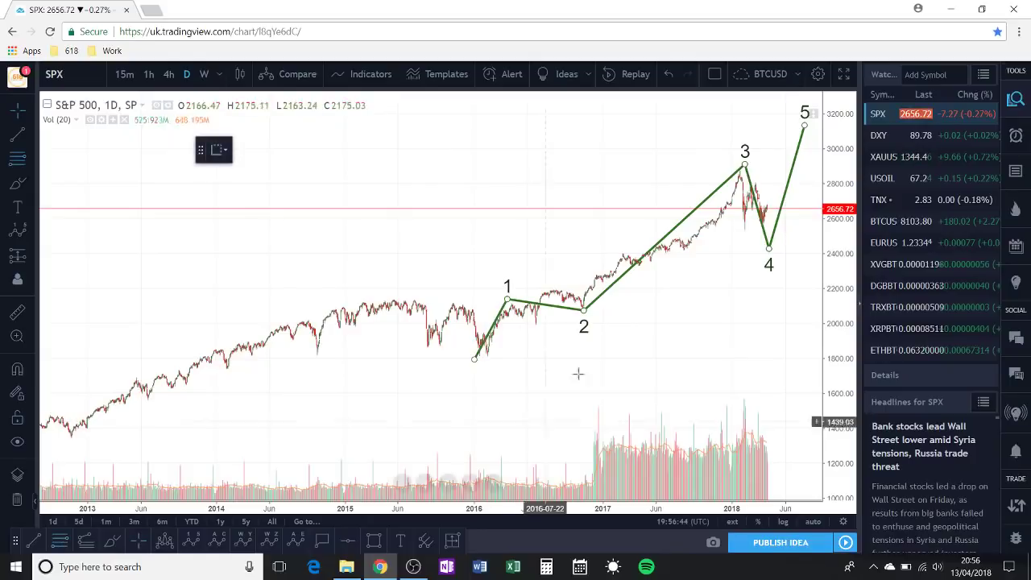
Step: Measure the wave 4 pullback with a Fibonacci retracement from about 2081 at wave 2 to 2873 near wave 3, and remove it
{"action": "left_click", "coordinate": [601, 310]}
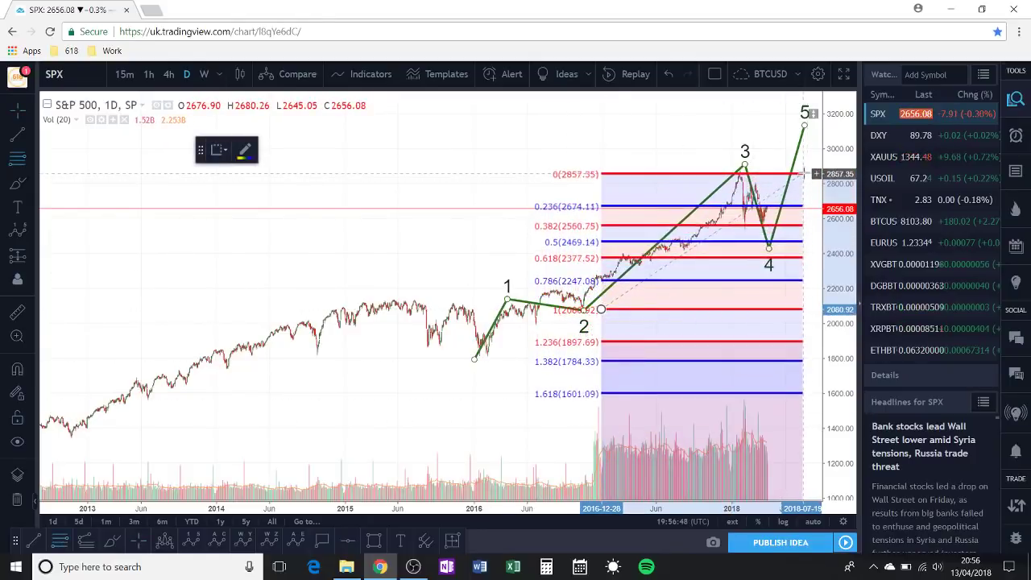
{"action": "left_click", "coordinate": [804, 170]}
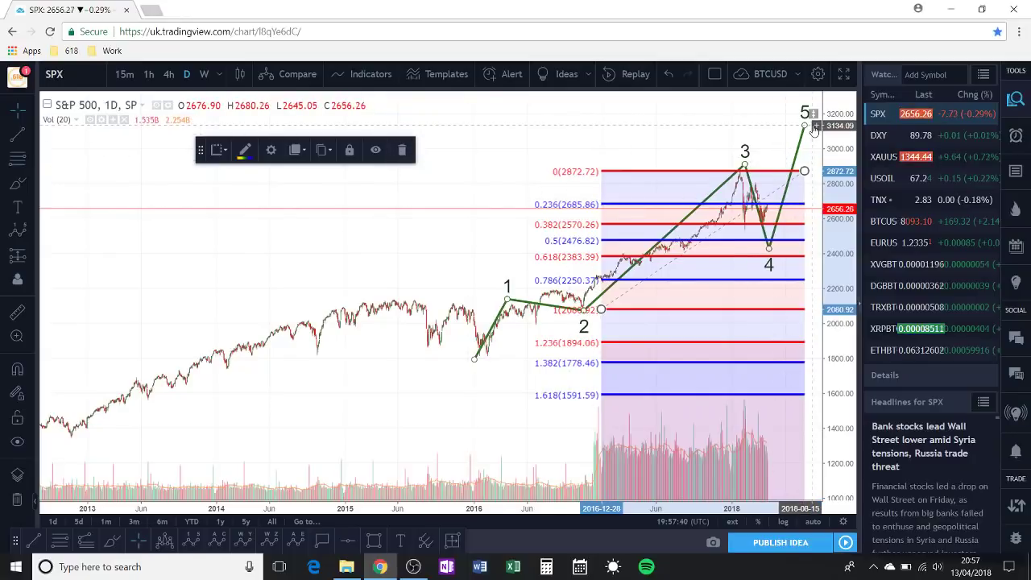
{"action": "left_click", "coordinate": [401, 151]}
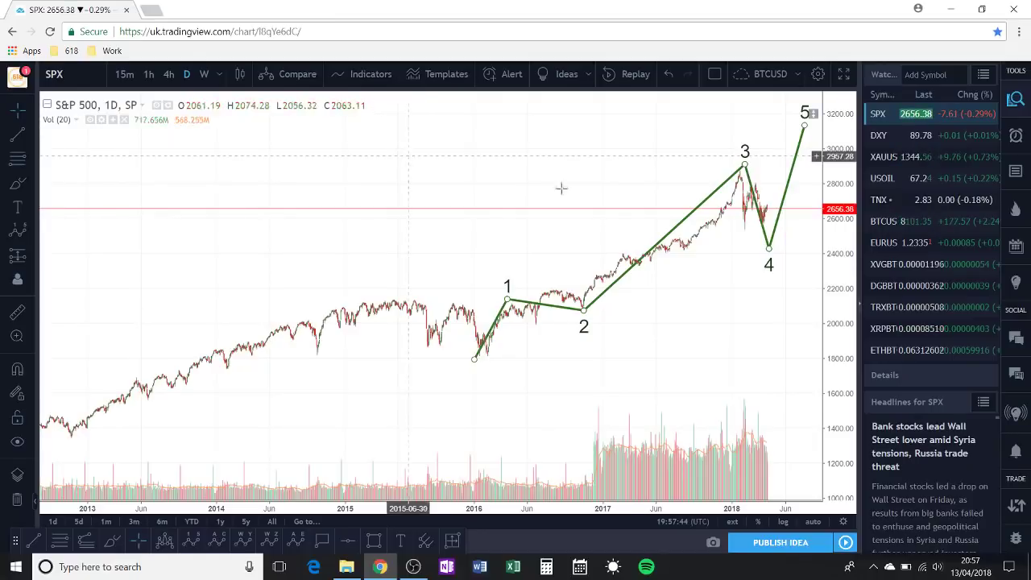
Step: Open the Bitcoin / Dollar chart (BTCUSD) in full screen, showing the W-X-Y-X-Z correction from the wave 5 peak close up
{"action": "left_click", "coordinate": [886, 228]}
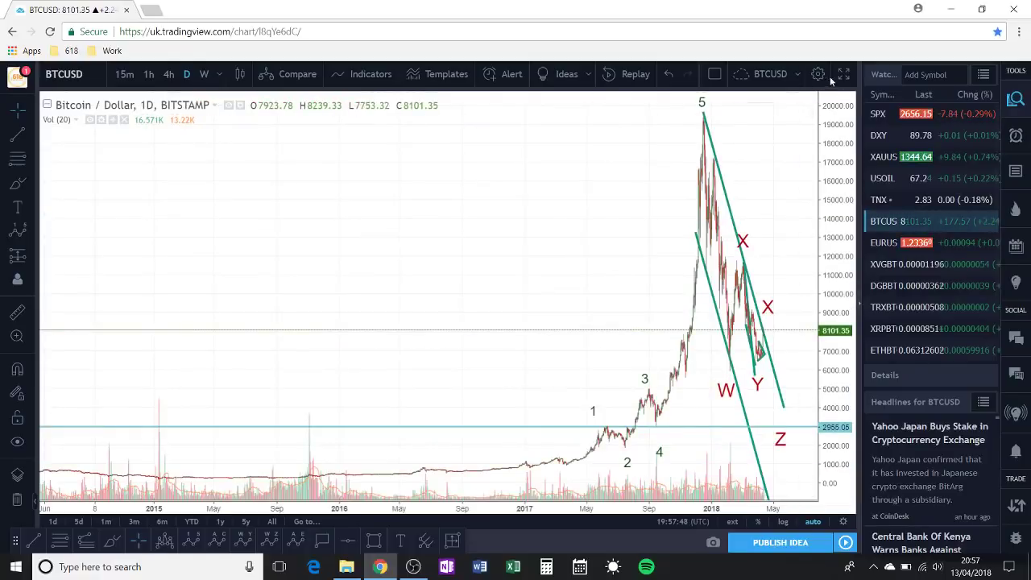
{"action": "left_click", "coordinate": [843, 74]}
{"action": "scroll", "coordinate": [862, 282], "scroll_direction": "up", "scroll_amount": 10}
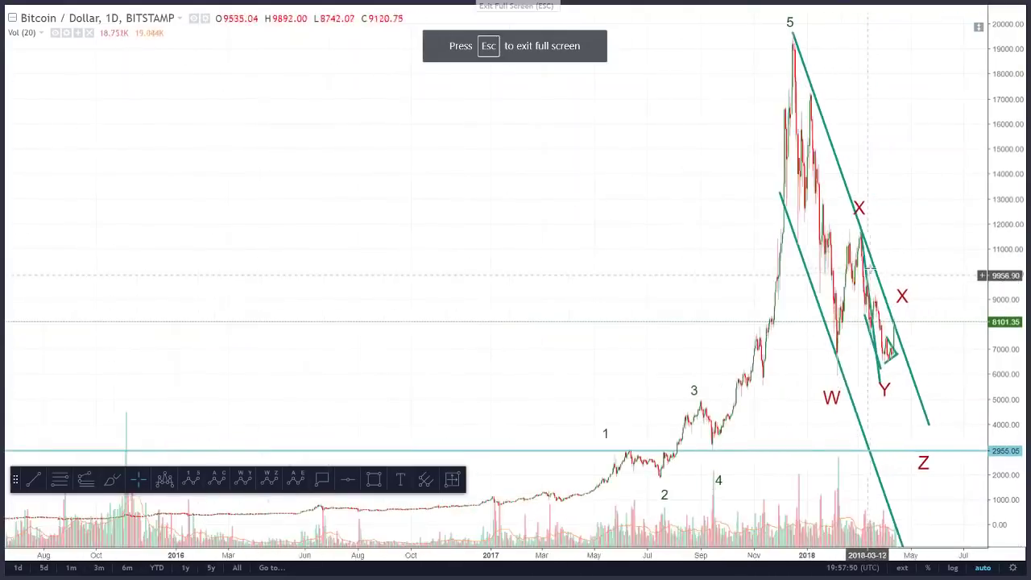
{"action": "scroll", "coordinate": [789, 260], "scroll_direction": "down", "scroll_amount": 3}
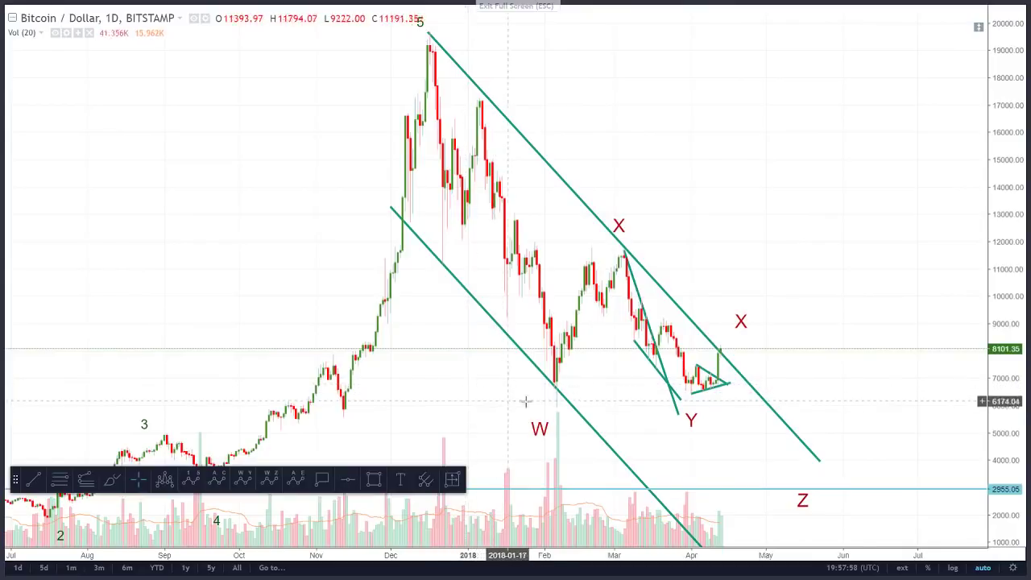
{"action": "left_click", "coordinate": [718, 352]}
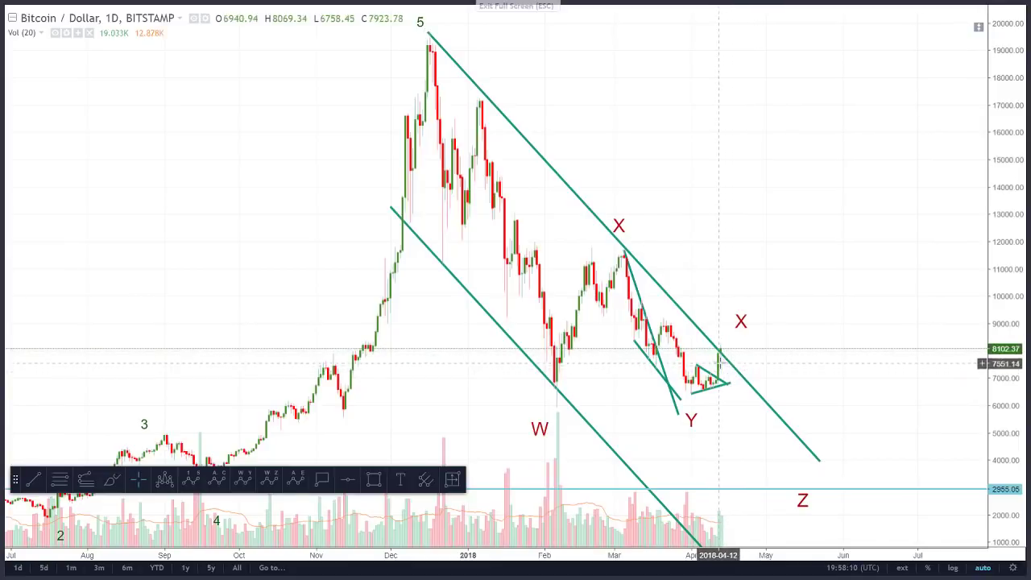
{"action": "left_click", "coordinate": [723, 362]}
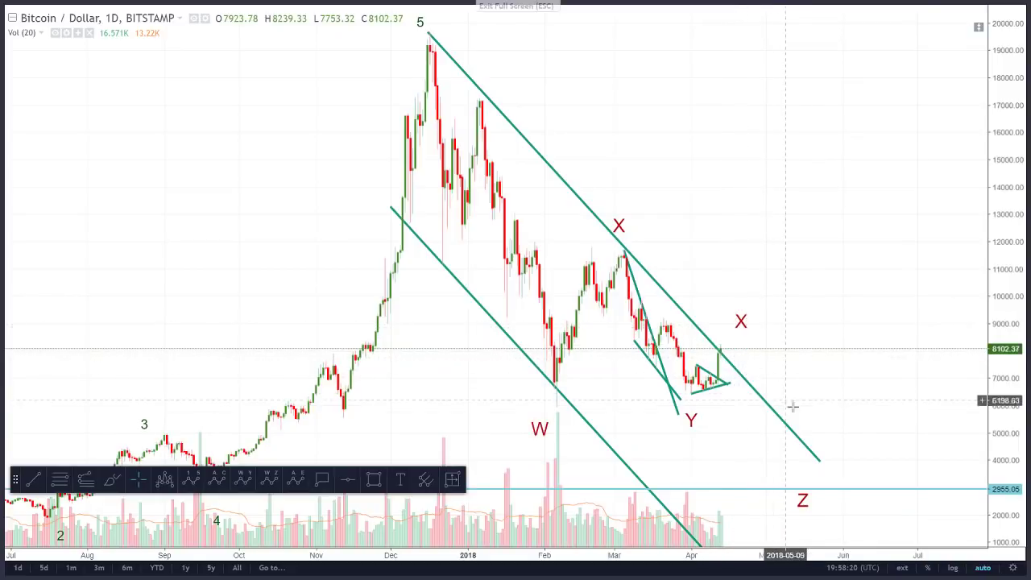
Step: Set the Bitcoin chart to logarithmic scale and draw a trend line from the December 2017 peak near 19624 to about 7066 on 2018-05-23
{"action": "left_click", "coordinate": [954, 568]}
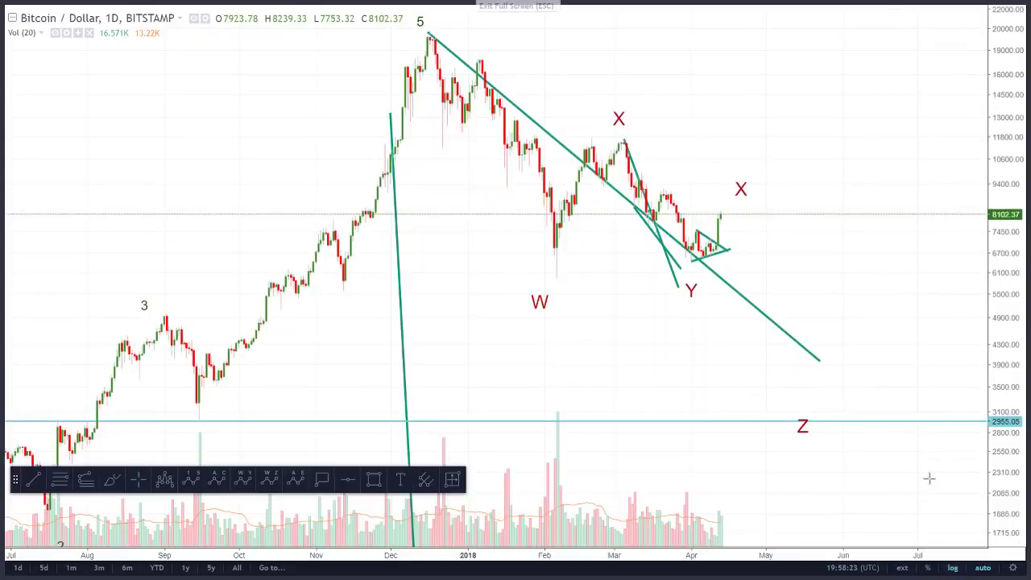
{"action": "left_click", "coordinate": [34, 480]}
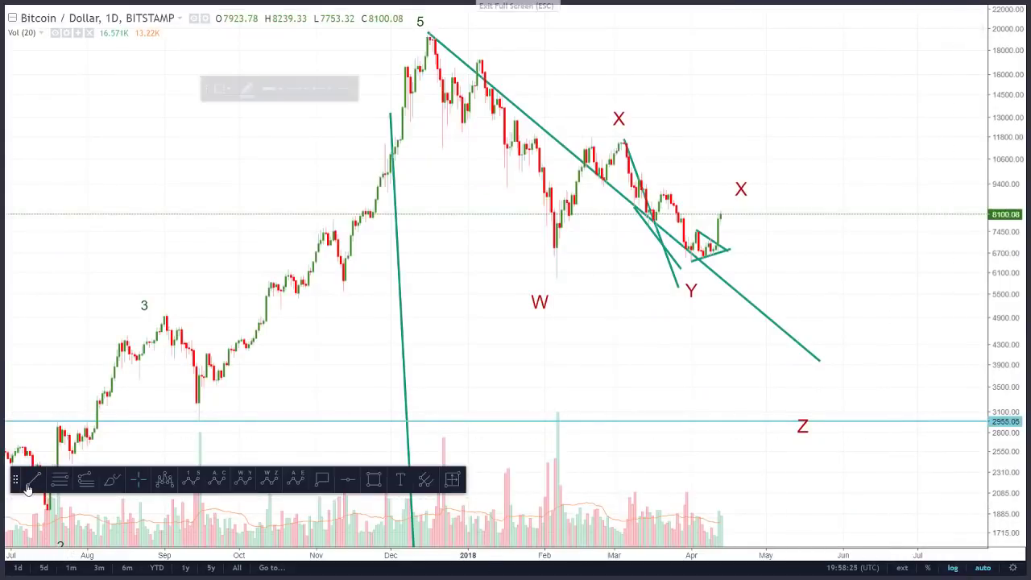
{"action": "left_click", "coordinate": [427, 33]}
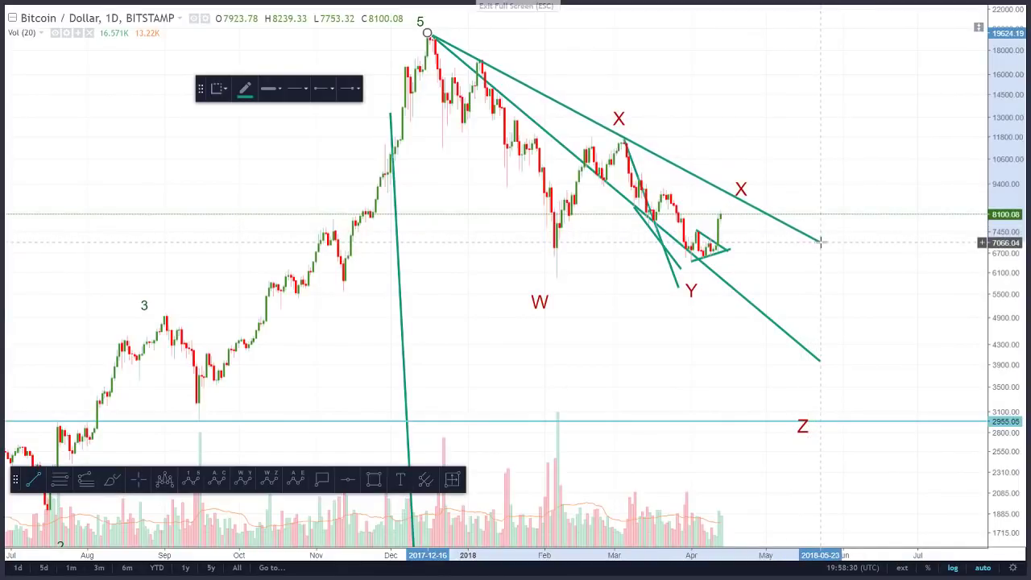
{"action": "left_click", "coordinate": [820, 242]}
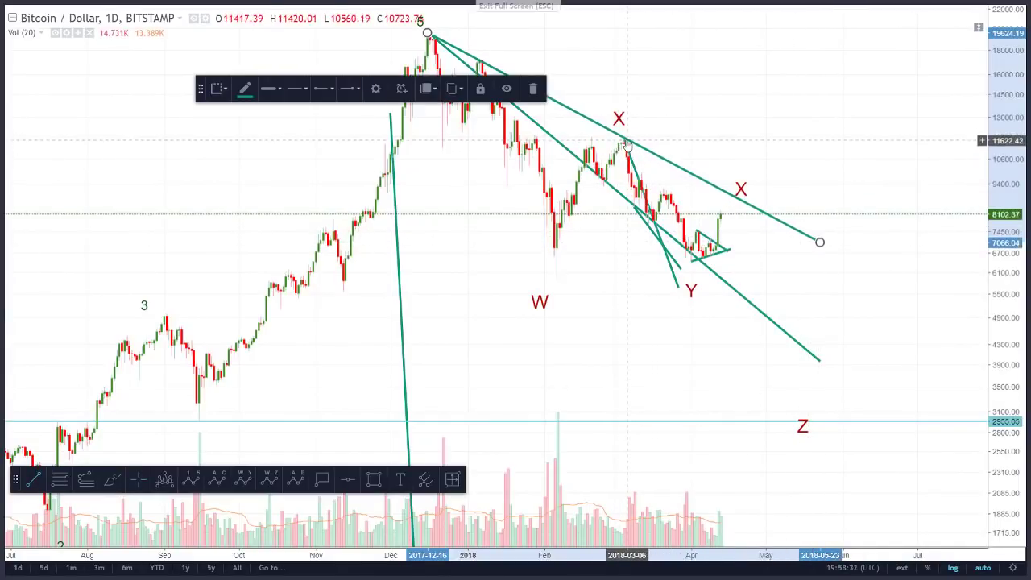